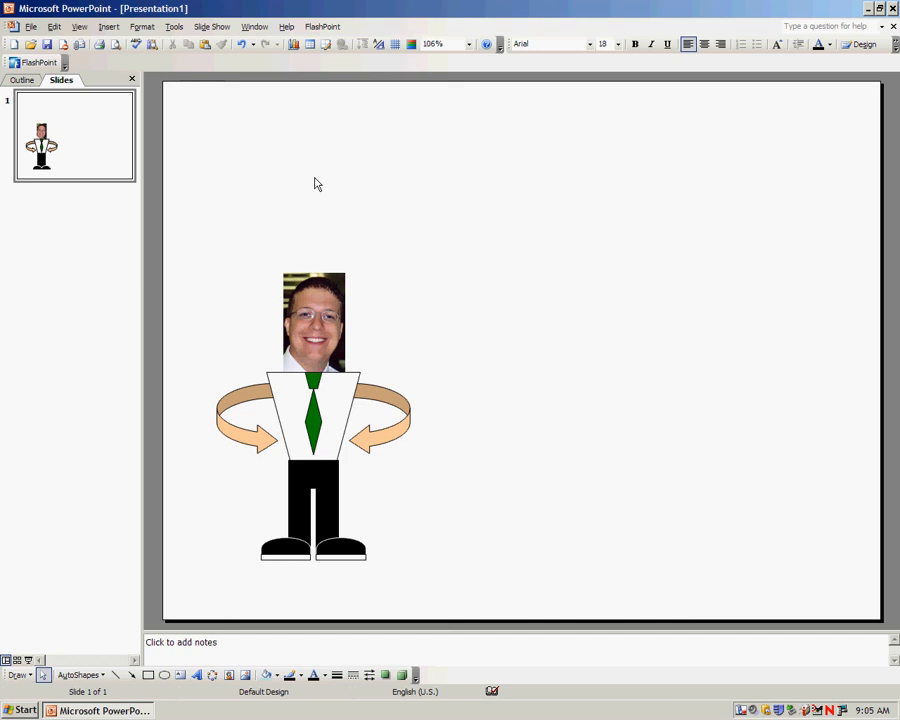
- Move the grouped cartoon figure slightly lower and to the right on the slide
{"action": "left_click", "coordinate": [316, 316]}
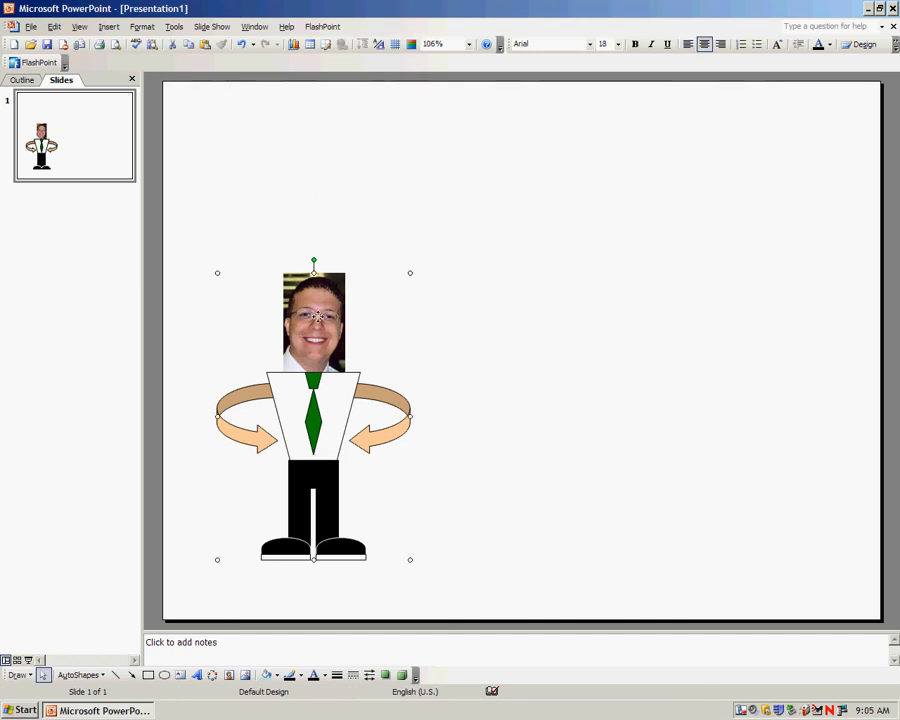
{"action": "left_click_drag", "start_coordinate": [318, 316], "coordinate": [291, 346]}
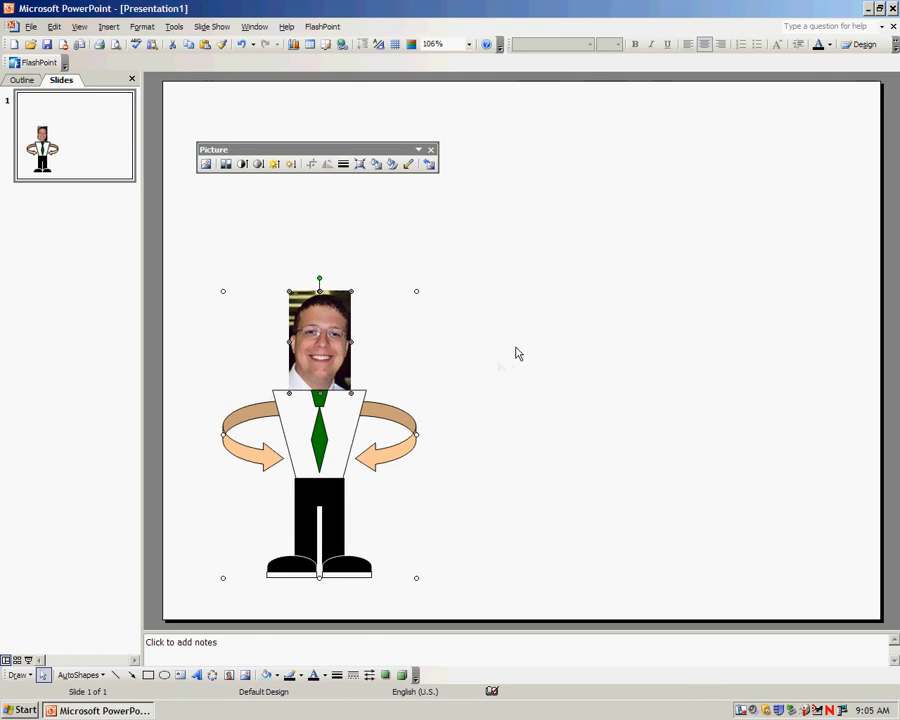
{"action": "left_click", "coordinate": [516, 353]}
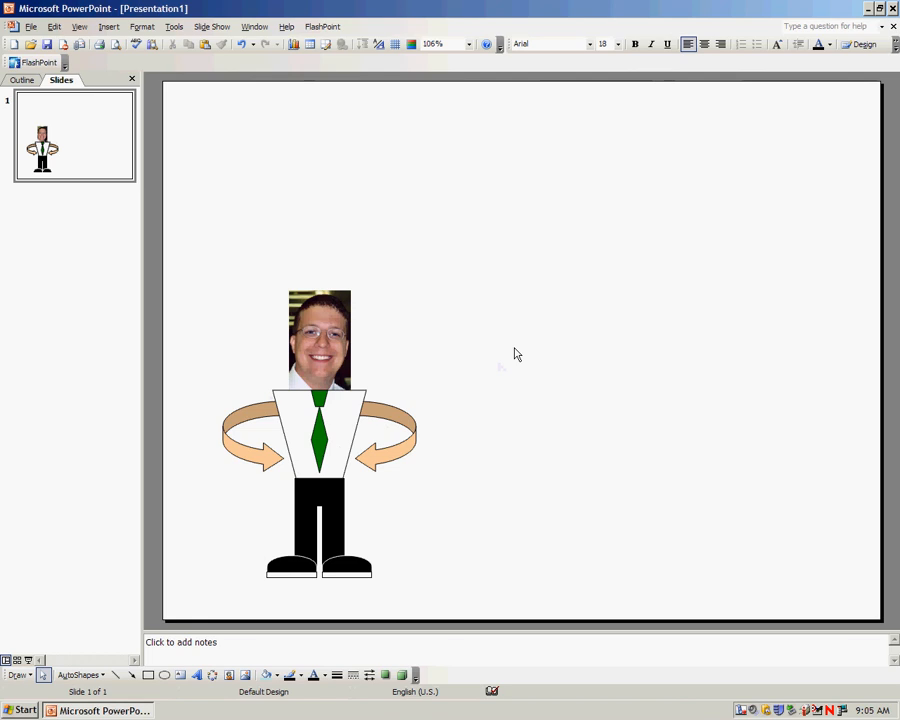
- Open the presentation's slide master for editing
{"action": "left_click", "coordinate": [79, 26]}
{"action": "mouse_move", "coordinate": [100, 75]}
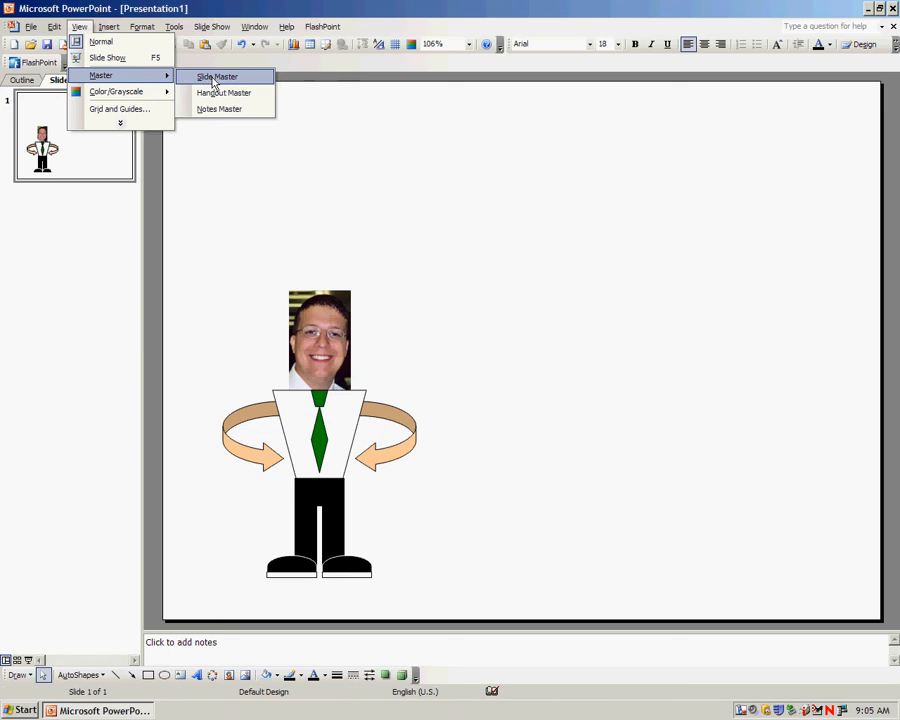
{"action": "left_click", "coordinate": [213, 77]}
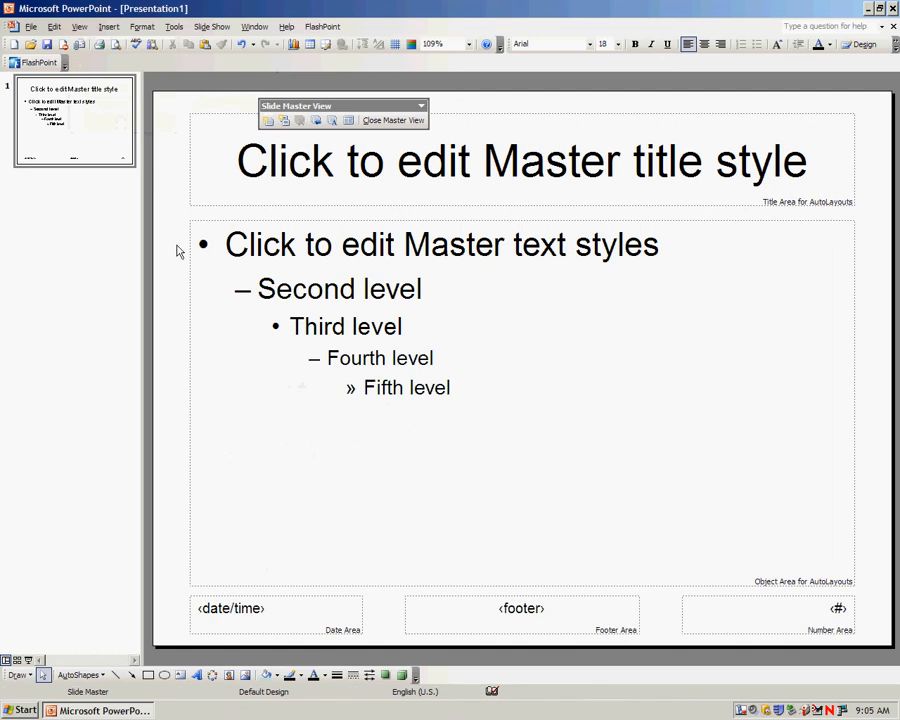
- Delete the title, text, date, footer and number placeholders from the slide master
{"action": "left_click", "coordinate": [217, 198]}
{"action": "key", "text": "Delete"}
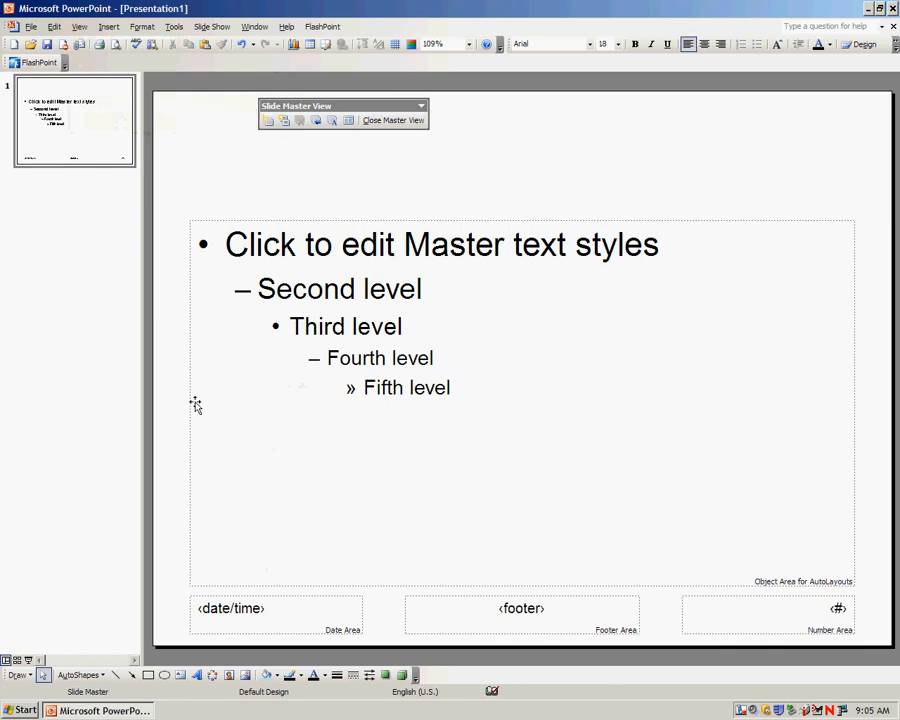
{"action": "left_click", "coordinate": [196, 404]}
{"action": "key", "text": "Delete"}
{"action": "left_click", "coordinate": [336, 615]}
{"action": "key", "text": "Delete"}
{"action": "left_click", "coordinate": [406, 615]}
{"action": "key", "text": "Delete"}
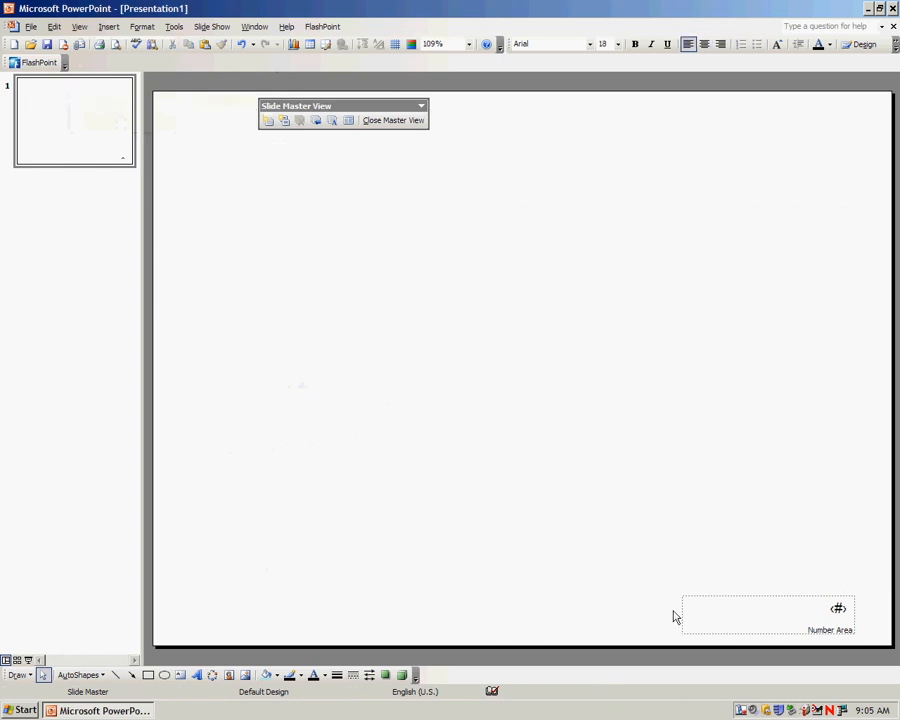
{"action": "left_click", "coordinate": [680, 615]}
{"action": "key", "text": "Delete"}
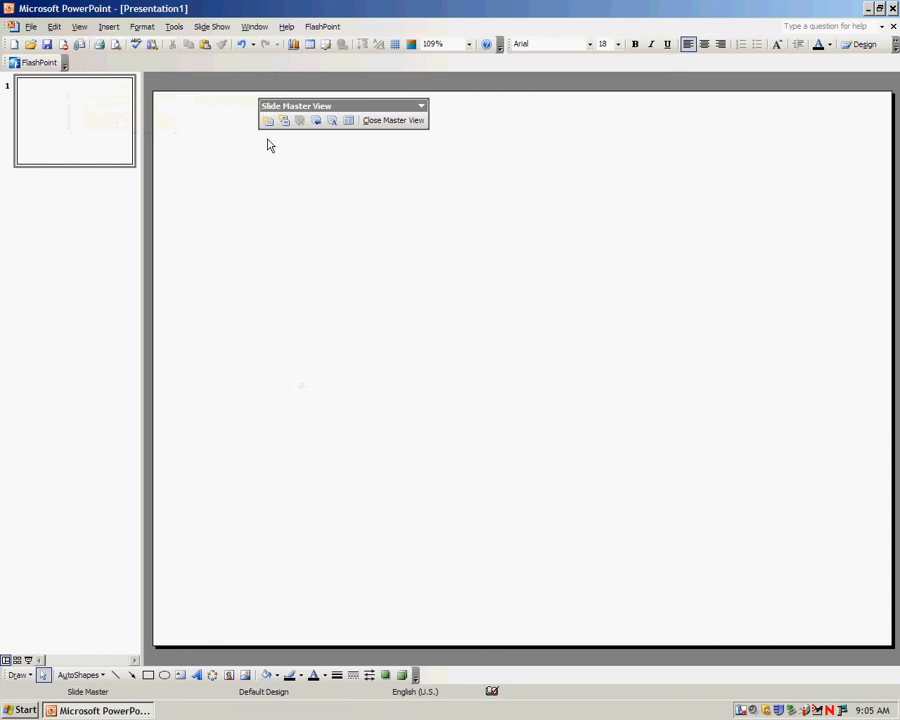
- Draw a full-width floor rectangle over the lower quarter of the master and a wall rectangle covering the area above it
{"action": "left_click_drag", "start_coordinate": [353, 108], "coordinate": [325, 97]}
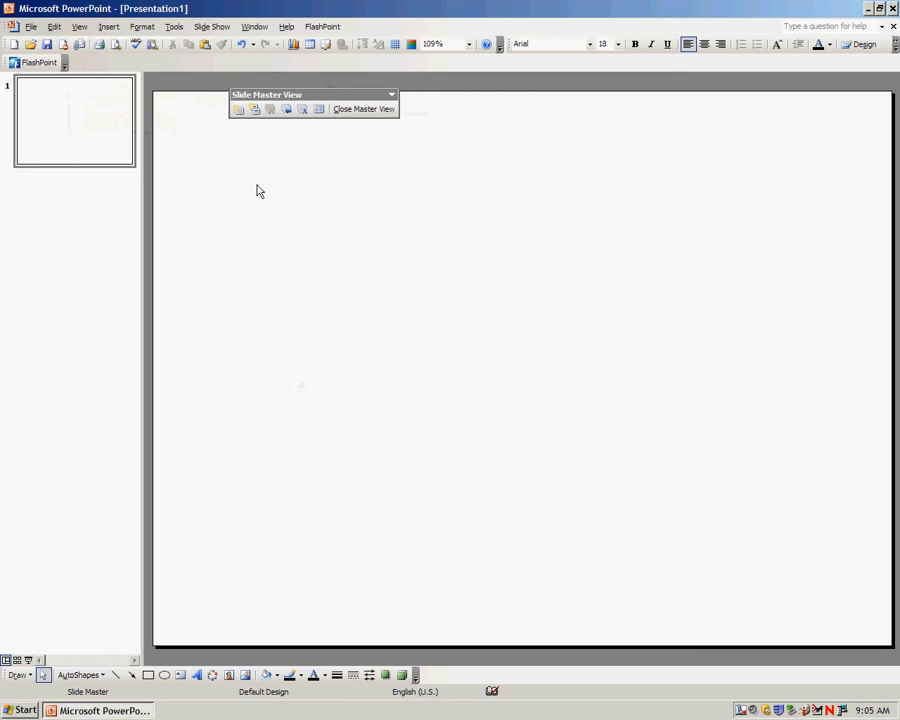
{"action": "left_click", "coordinate": [148, 676]}
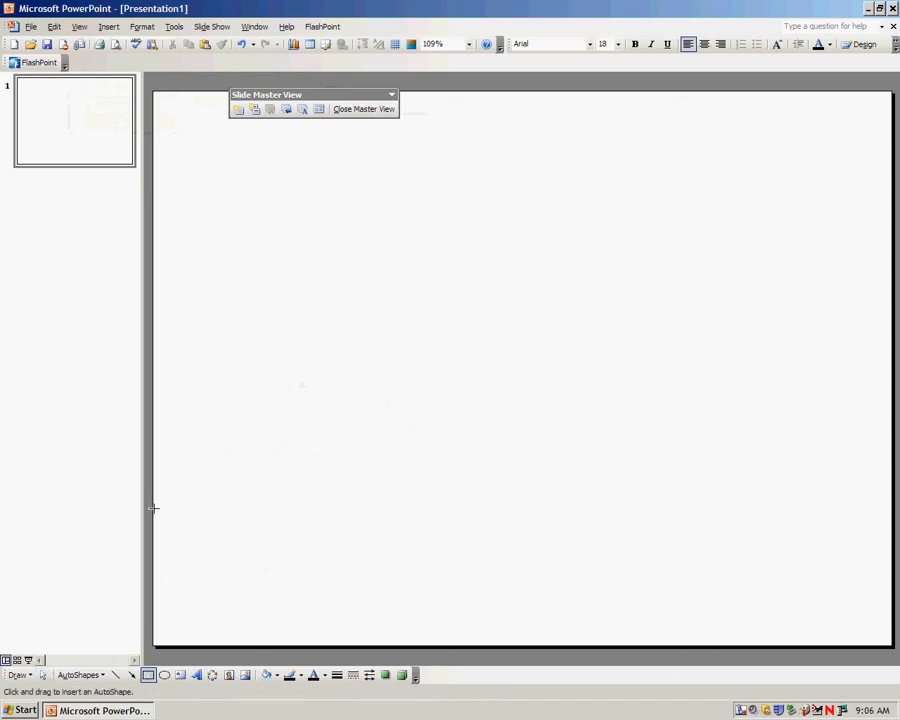
{"action": "left_click_drag", "start_coordinate": [153, 505], "coordinate": [889, 652]}
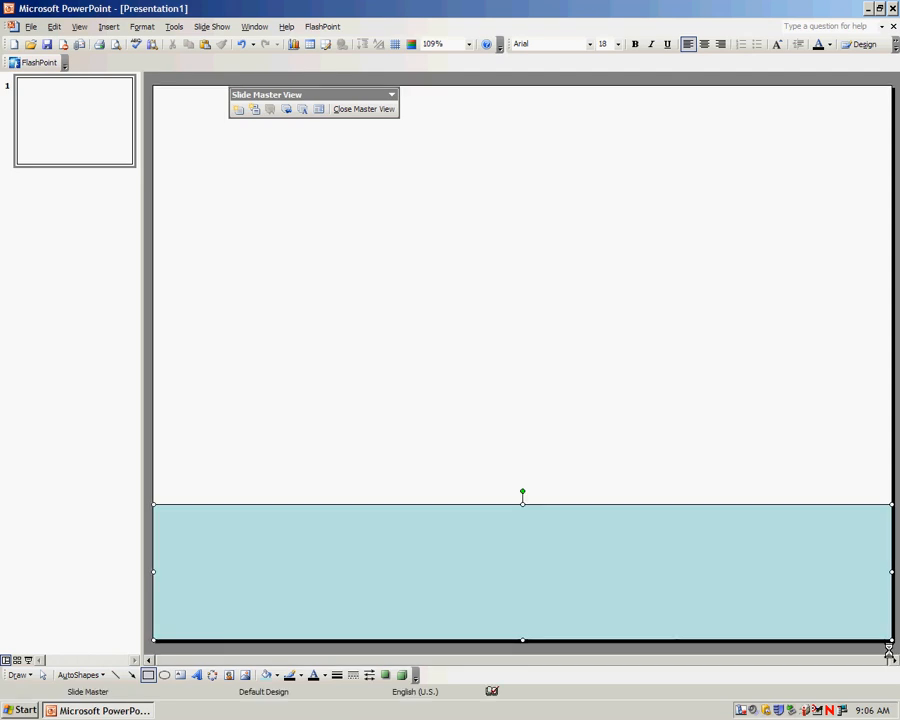
{"action": "left_click", "coordinate": [148, 676]}
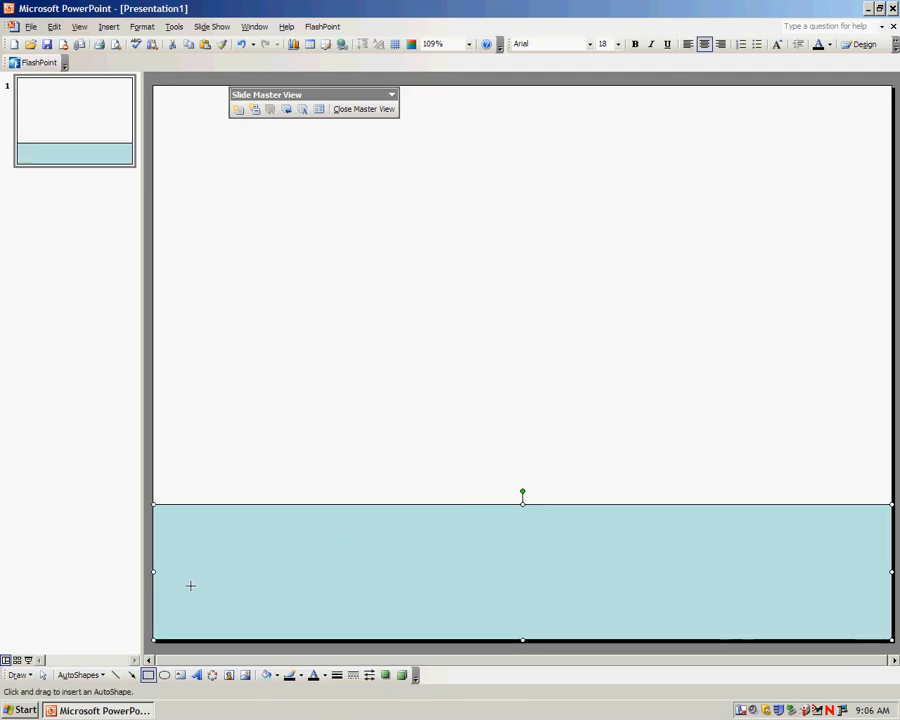
{"action": "left_click_drag", "start_coordinate": [153, 88], "coordinate": [888, 505]}
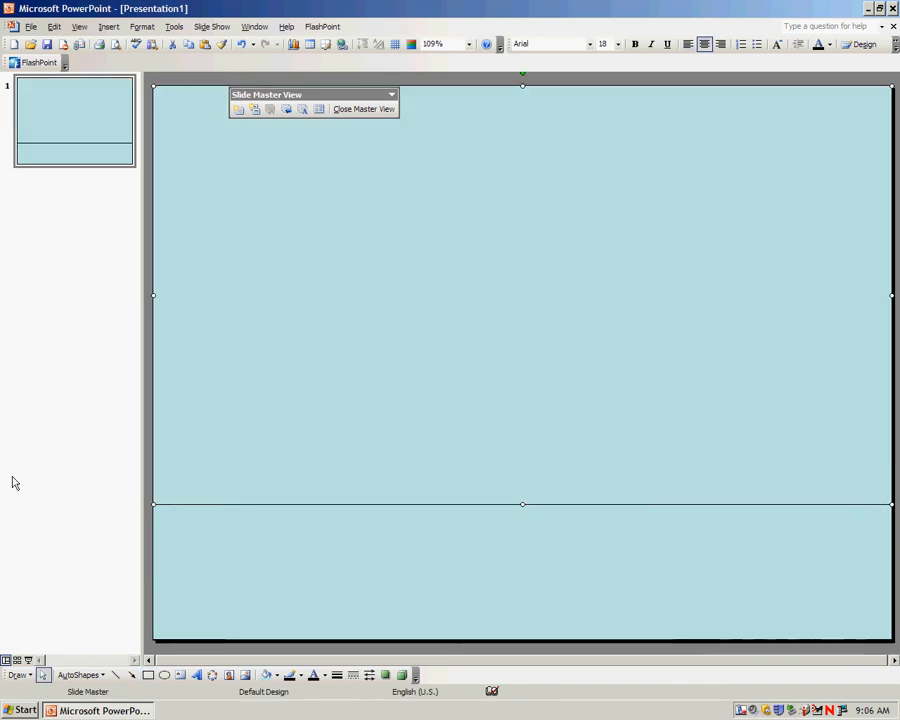
{"action": "left_click", "coordinate": [150, 563]}
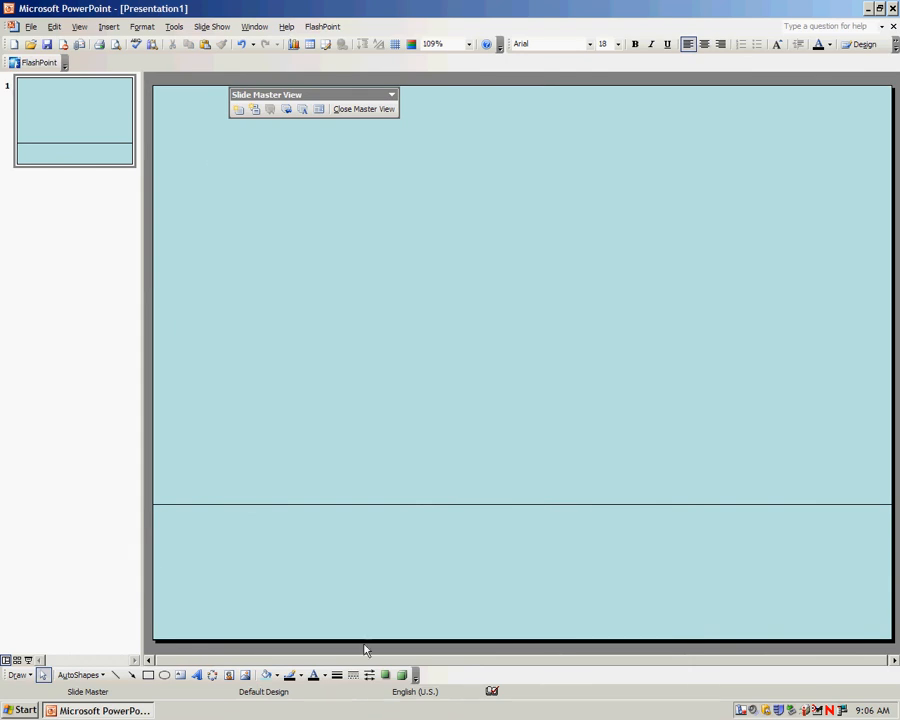
- Fill the floor rectangle with the medium-brown wood texture from the last row of fill textures
{"action": "double_click", "coordinate": [402, 555]}
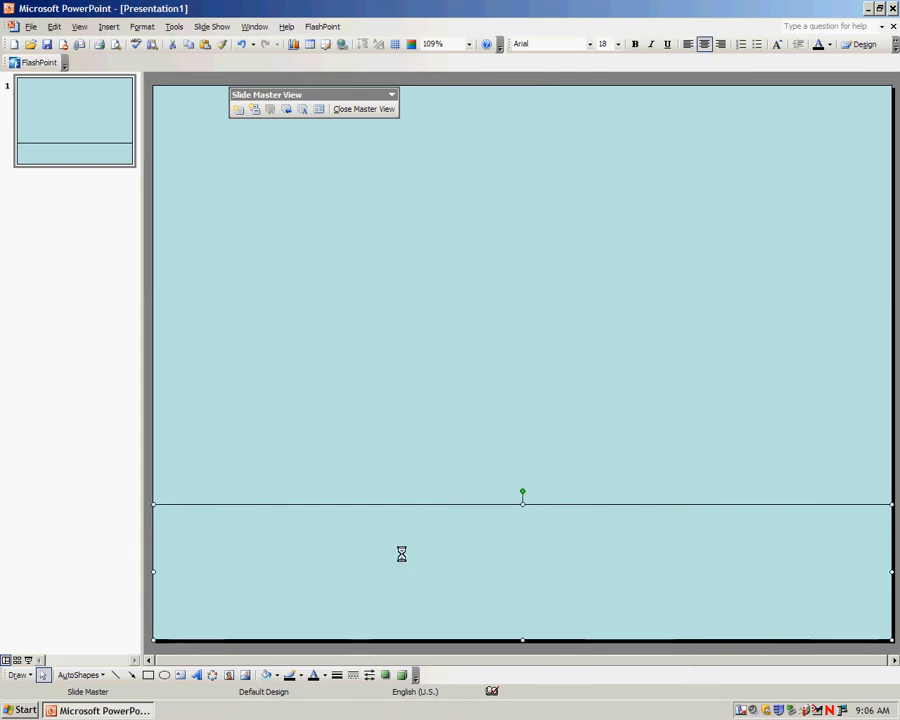
{"action": "left_click", "coordinate": [435, 268]}
{"action": "left_click", "coordinate": [450, 426]}
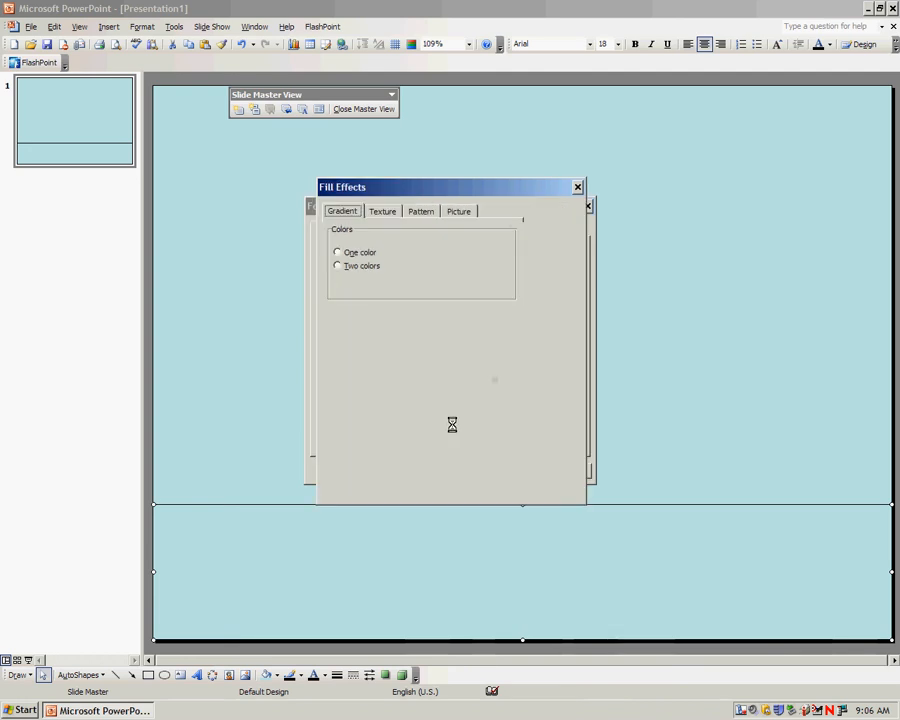
{"action": "left_click", "coordinate": [383, 211]}
{"action": "left_click", "coordinate": [512, 401]}
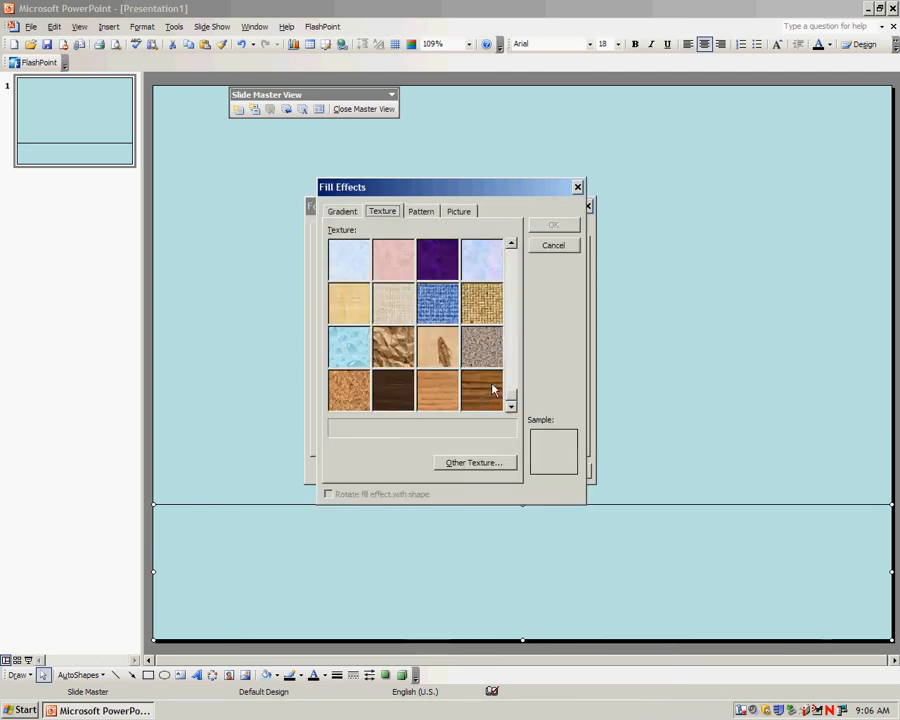
{"action": "double_click", "coordinate": [483, 390]}
{"action": "left_click", "coordinate": [465, 472]}
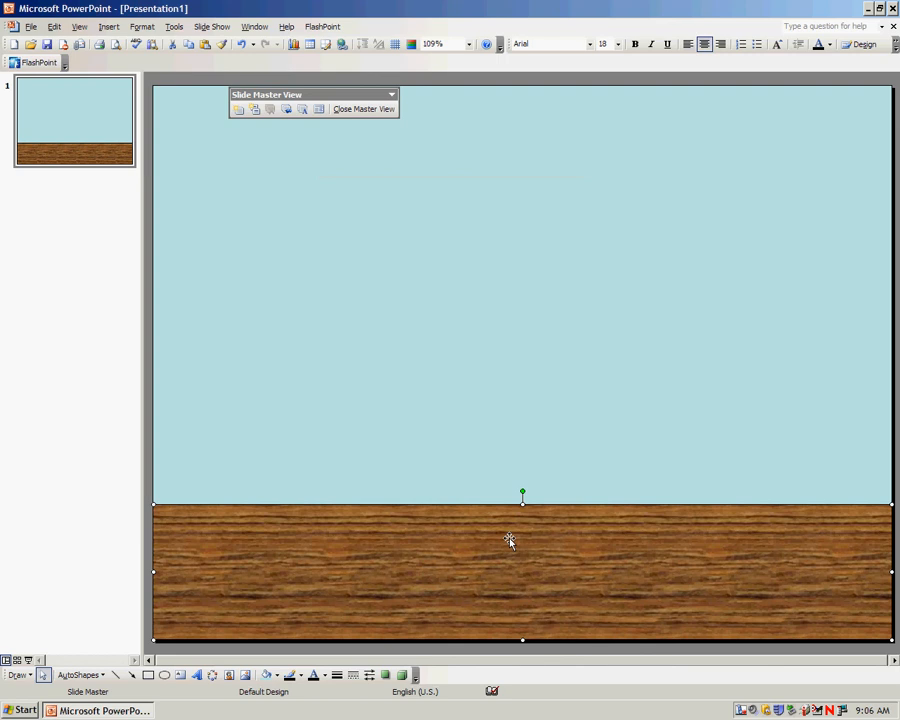
- Fill the wall rectangle with the pale blue paper texture
{"action": "double_click", "coordinate": [364, 266]}
{"action": "left_click", "coordinate": [442, 265]}
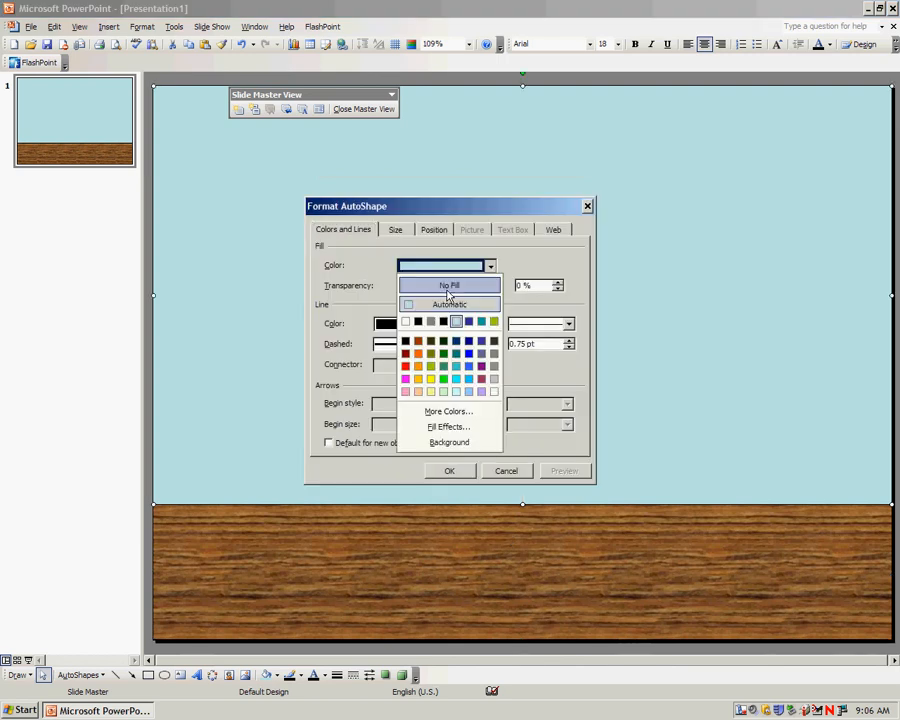
{"action": "left_click", "coordinate": [448, 426]}
{"action": "left_click", "coordinate": [382, 211]}
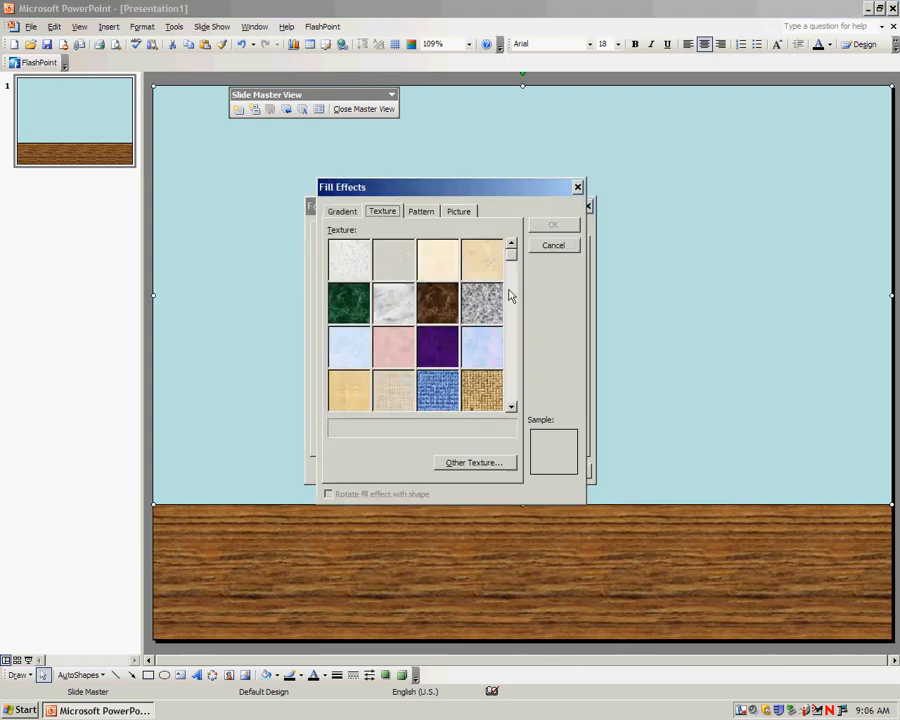
{"action": "double_click", "coordinate": [353, 350]}
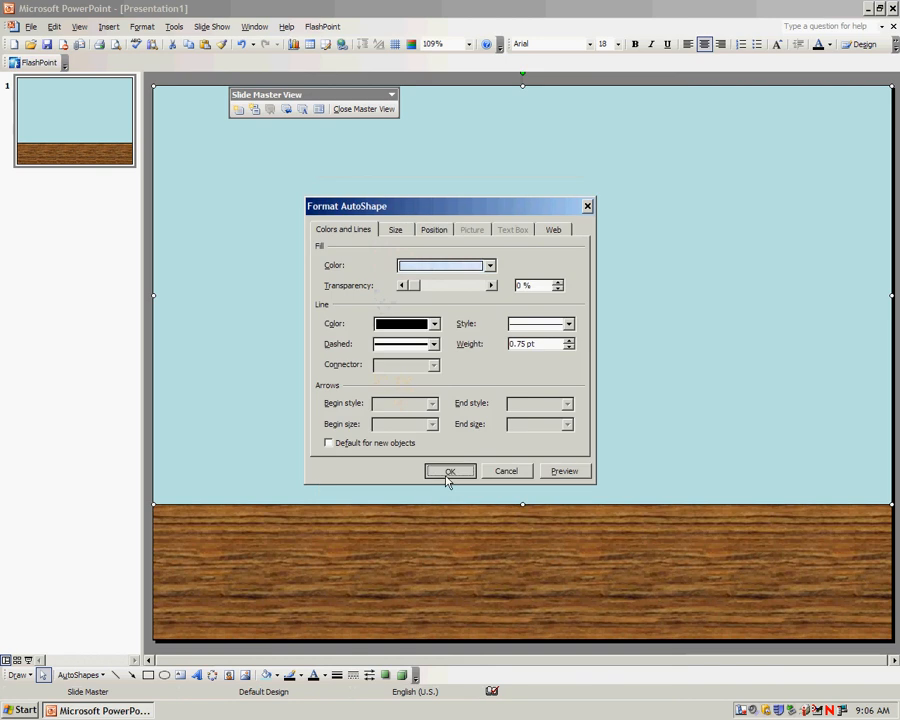
{"action": "left_click", "coordinate": [449, 472]}
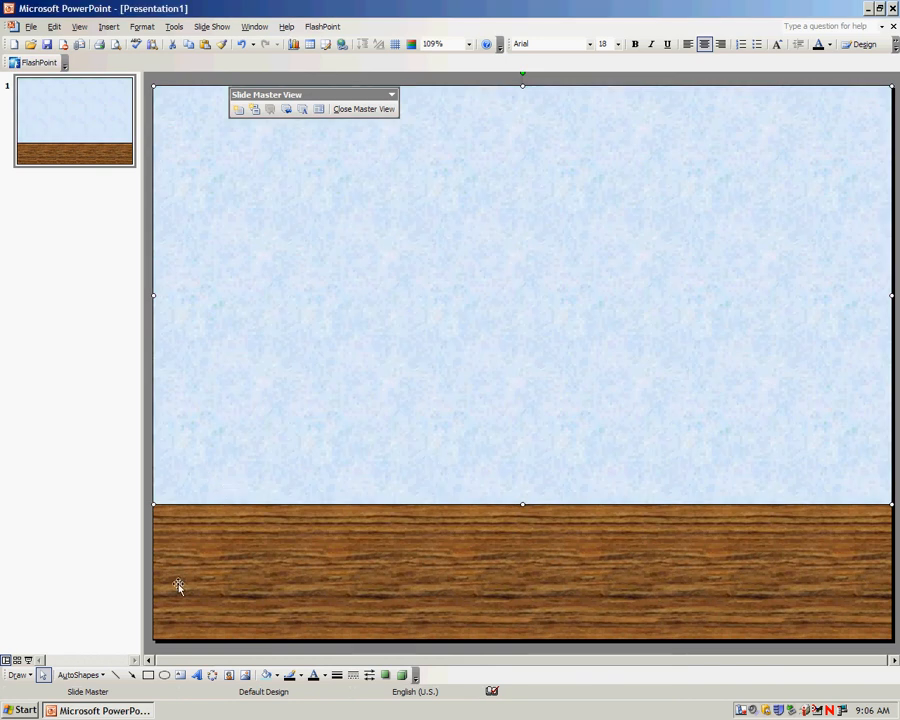
- Draw a wide rectangle as a blackboard on the right half of the wall and fill it with black
{"action": "left_click", "coordinate": [148, 675]}
{"action": "left_click_drag", "start_coordinate": [438, 190], "coordinate": [842, 368]}
{"action": "double_click", "coordinate": [731, 303]}
{"action": "left_click", "coordinate": [490, 265]}
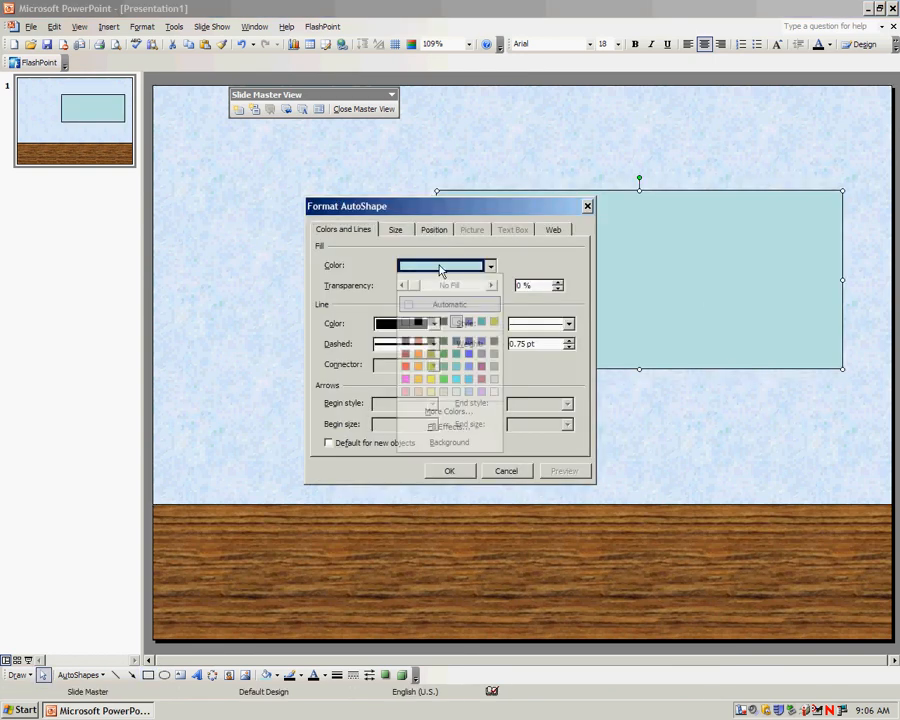
{"action": "left_click", "coordinate": [412, 319]}
{"action": "left_click", "coordinate": [449, 471]}
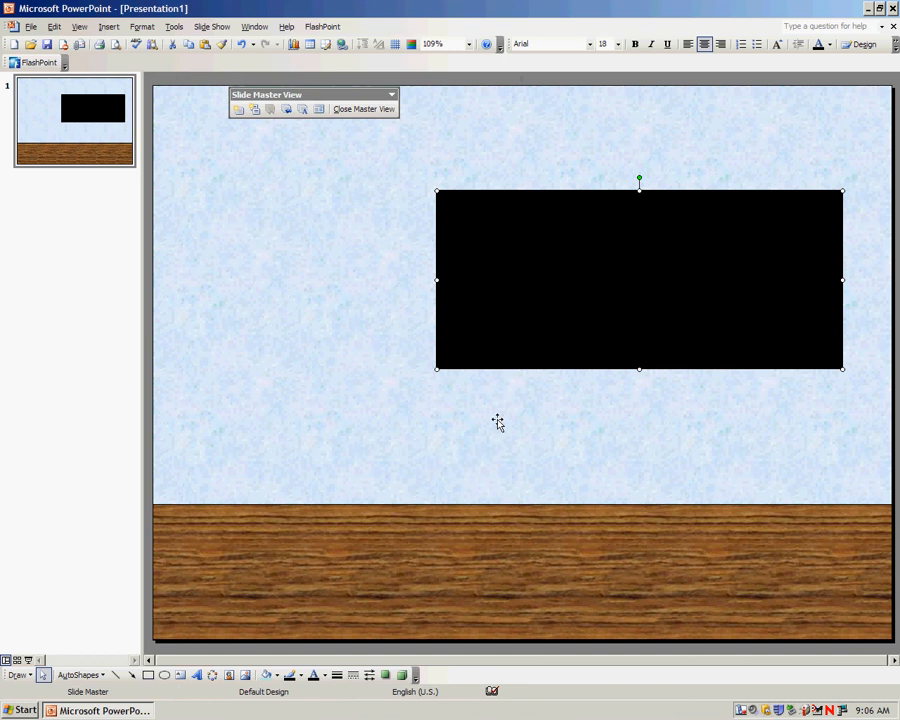
- Draw a desk rectangle at the left, overlapping wall and floor, and fill it with the light wood texture
{"action": "left_click", "coordinate": [148, 675]}
{"action": "left_click_drag", "start_coordinate": [222, 430], "coordinate": [474, 541]}
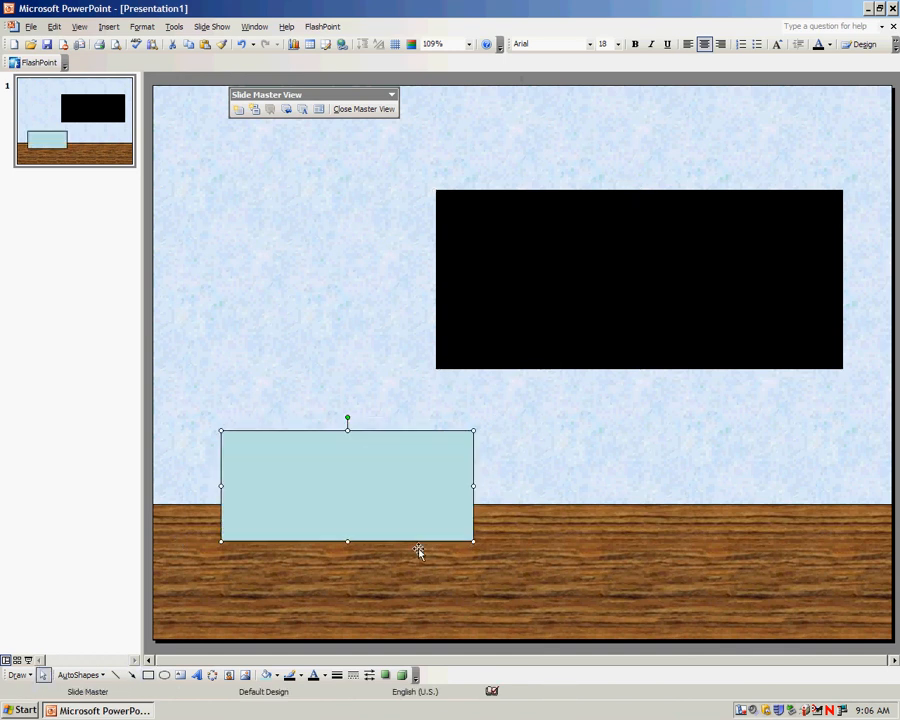
{"action": "double_click", "coordinate": [302, 484]}
{"action": "left_click", "coordinate": [428, 267]}
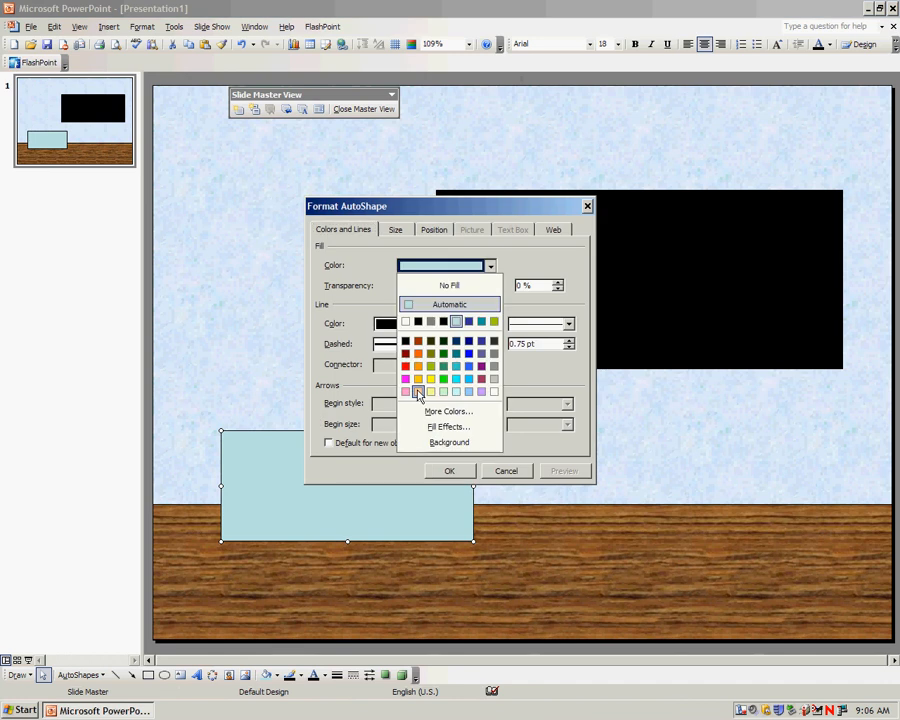
{"action": "left_click", "coordinate": [446, 426]}
{"action": "left_click", "coordinate": [382, 211]}
{"action": "scroll", "coordinate": [508, 381], "scroll_direction": "down", "scroll_amount": 2}
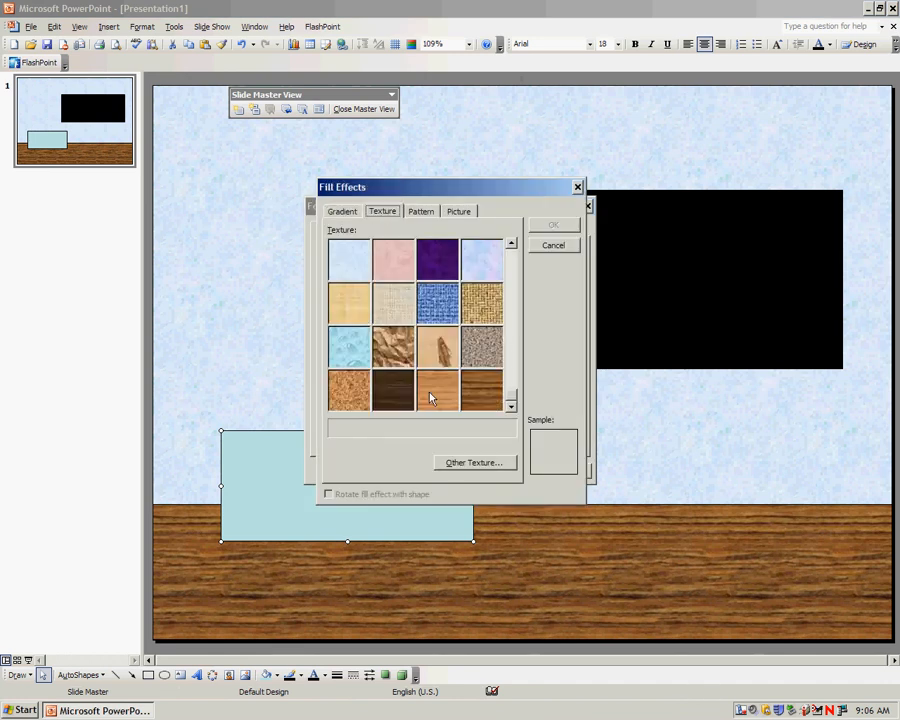
{"action": "double_click", "coordinate": [430, 398]}
{"action": "left_click", "coordinate": [447, 472]}
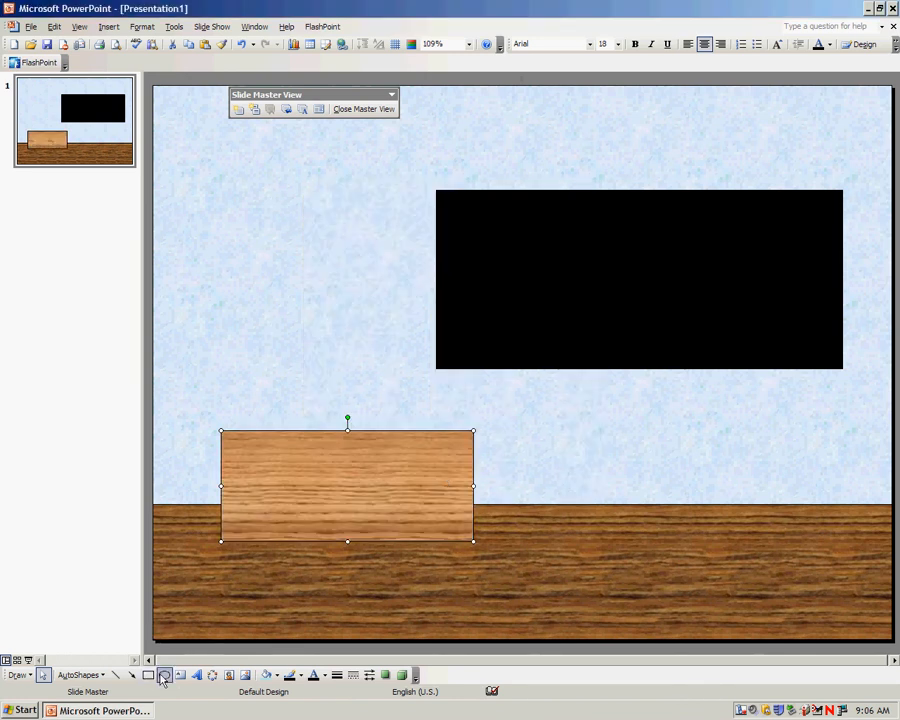
- Draw an upright oval as a chair back over the desk's upper edge and fill it with the blue denim texture
{"action": "left_click", "coordinate": [164, 675]}
{"action": "left_click_drag", "start_coordinate": [362, 397], "coordinate": [407, 481]}
{"action": "double_click", "coordinate": [389, 430]}
{"action": "left_click", "coordinate": [464, 264]}
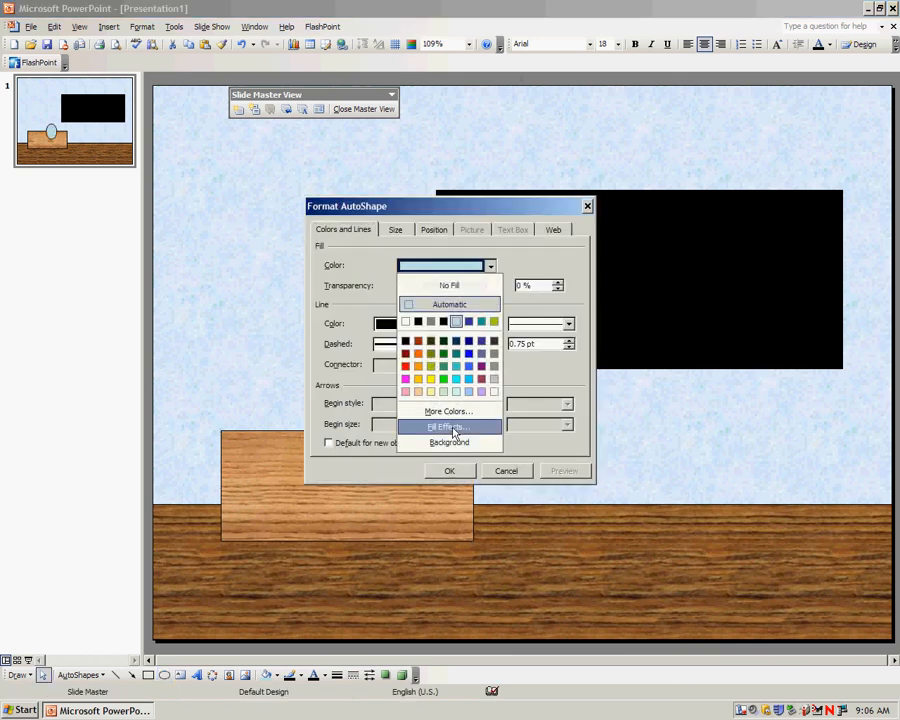
{"action": "left_click", "coordinate": [456, 425]}
{"action": "left_click", "coordinate": [382, 212]}
{"action": "left_click", "coordinate": [437, 390]}
{"action": "left_click", "coordinate": [553, 224]}
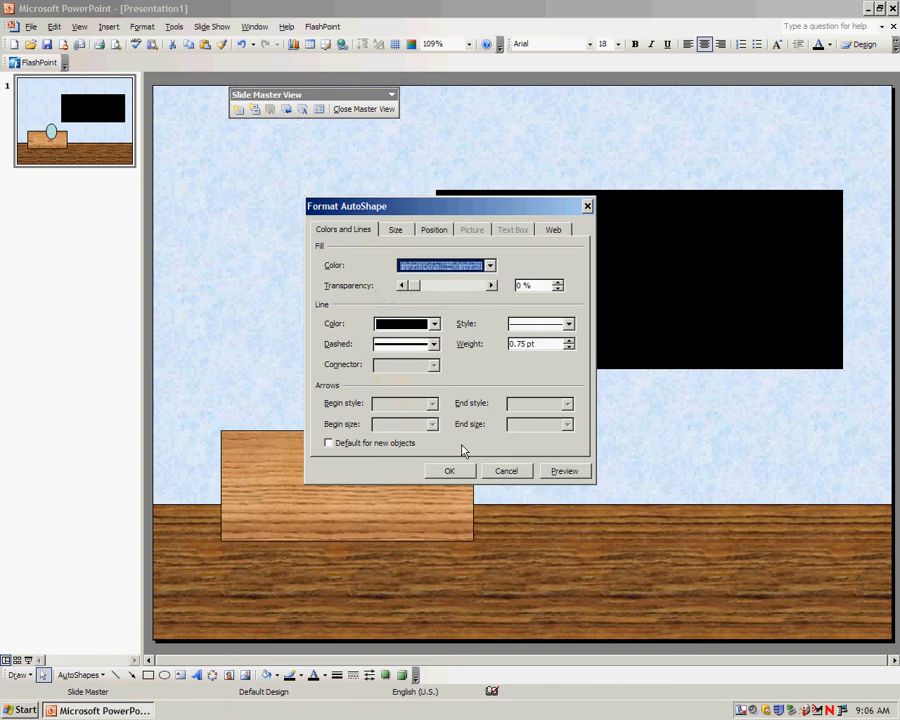
{"action": "left_click", "coordinate": [448, 468]}
- Bring the desk in front of the blue oval and shift the oval slightly up and to the right
{"action": "right_click", "coordinate": [440, 485]}
{"action": "key", "text": "Escape"}
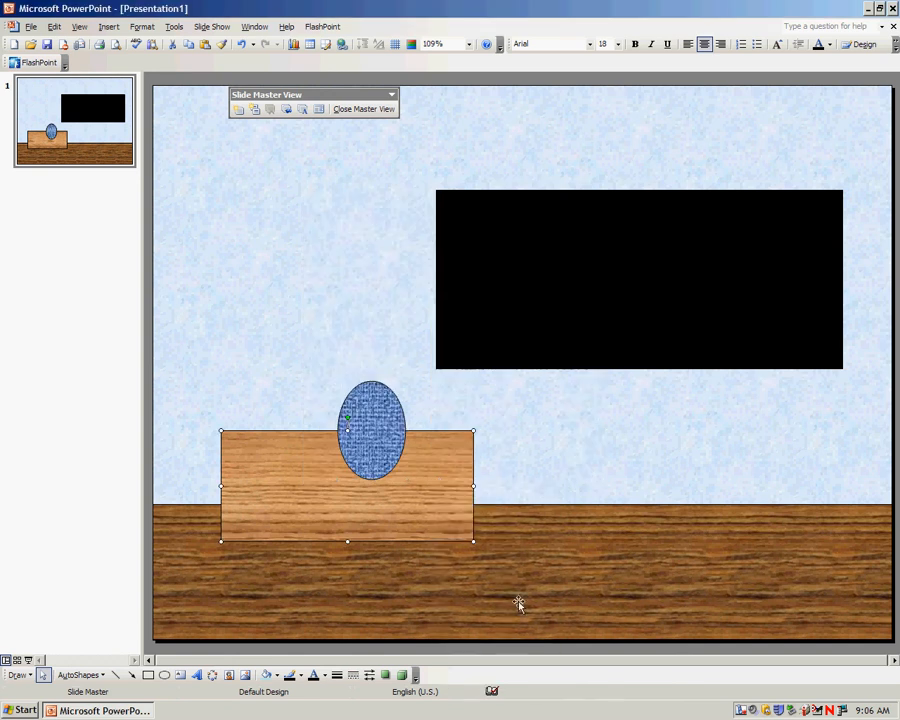
{"action": "right_click", "coordinate": [460, 482]}
{"action": "mouse_move", "coordinate": [491, 592]}
{"action": "left_click", "coordinate": [615, 600]}
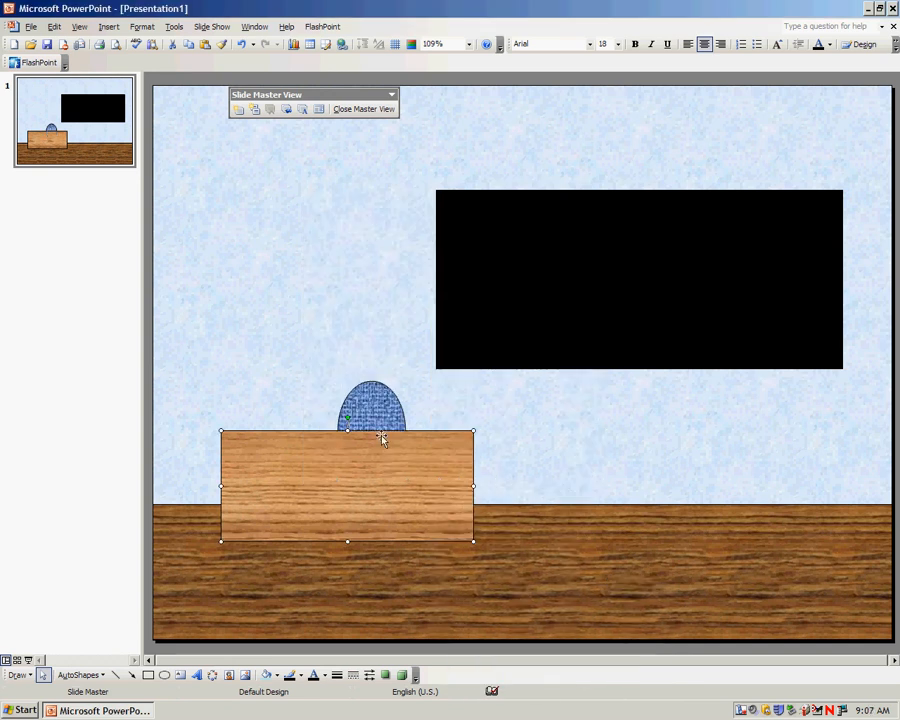
{"action": "left_click_drag", "start_coordinate": [385, 414], "coordinate": [410, 408]}
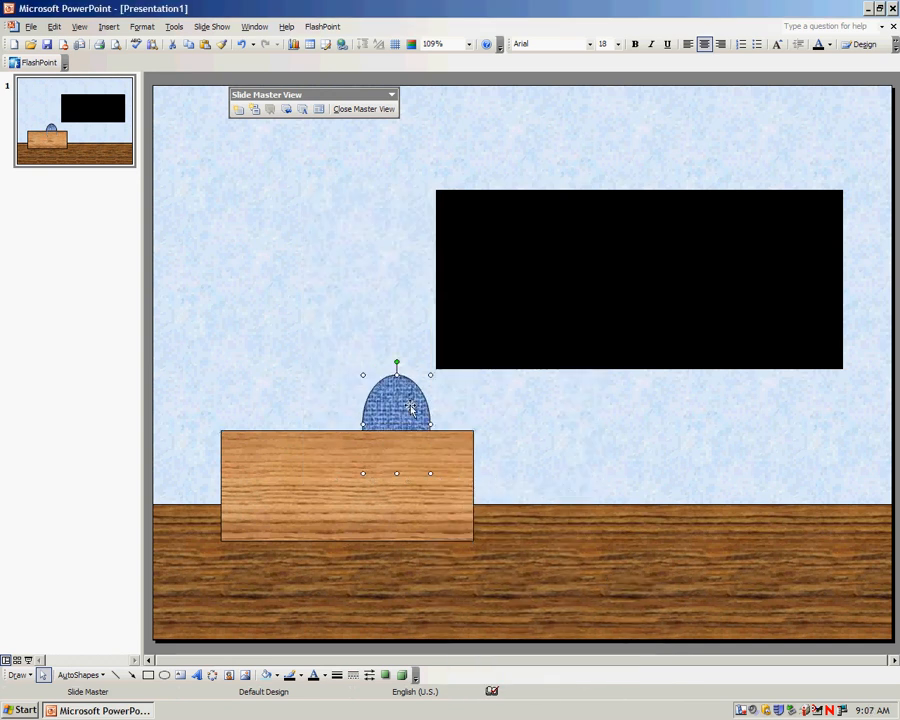
- Draw a small upright rectangle standing on the desk, to the left of the chair back, and fill it with black
{"action": "left_click", "coordinate": [148, 675]}
{"action": "left_click_drag", "start_coordinate": [269, 399], "coordinate": [296, 430]}
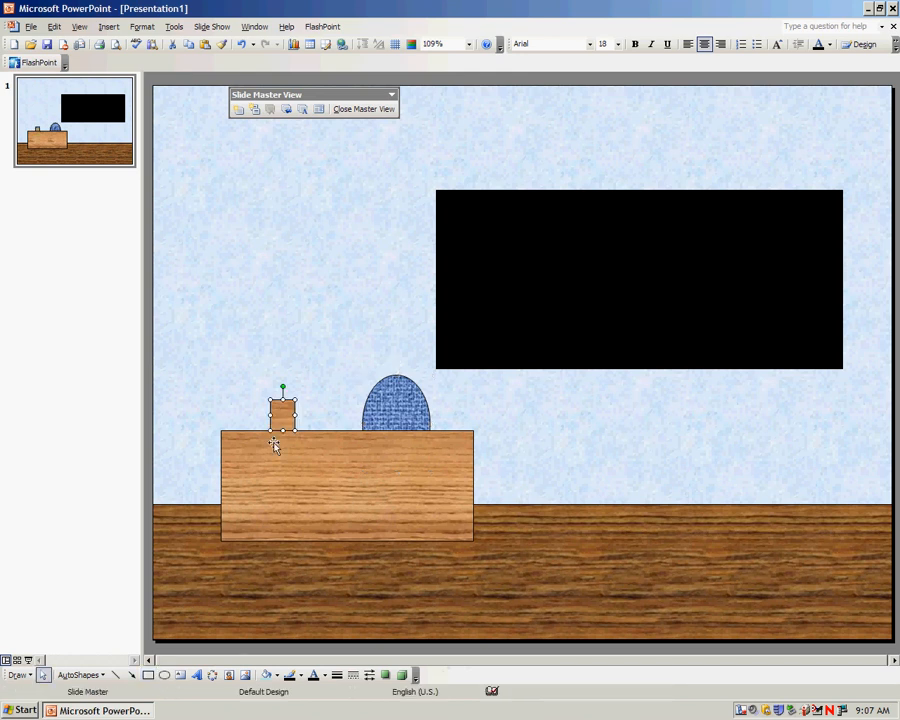
{"action": "double_click", "coordinate": [282, 411]}
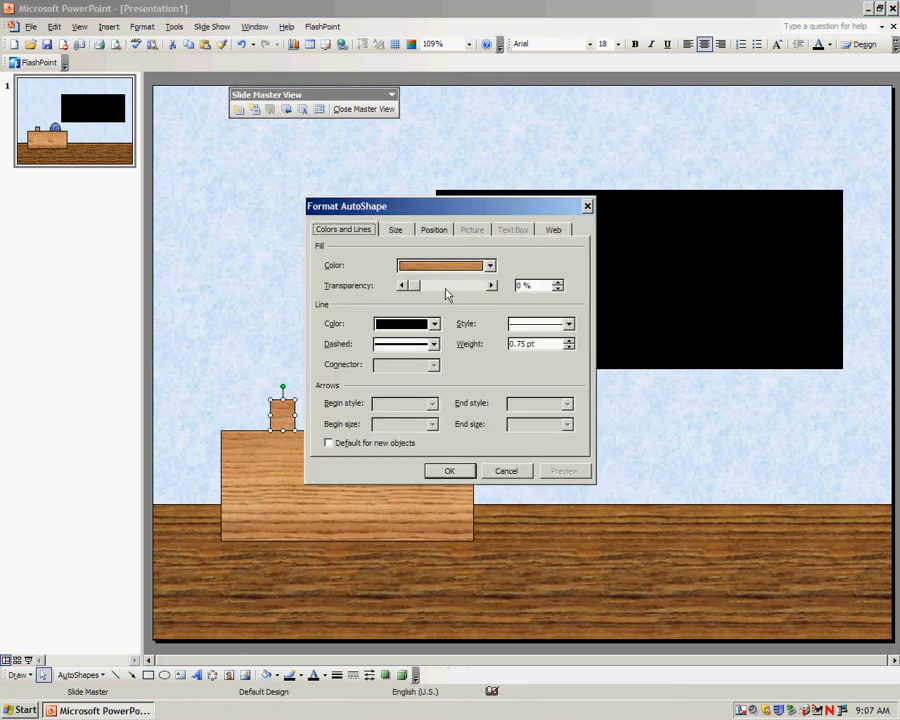
{"action": "left_click", "coordinate": [490, 265]}
{"action": "left_click", "coordinate": [406, 344]}
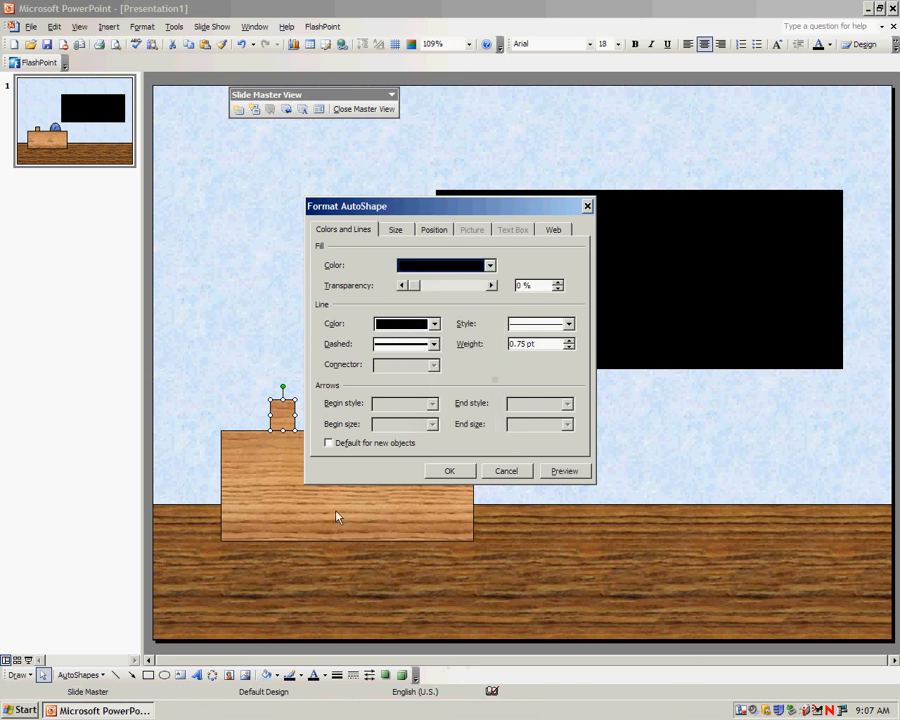
{"action": "left_click", "coordinate": [447, 470]}
- Add a tiny oval at the lower right corner of the small black rectangle on the desk and fill it with black
{"action": "left_click", "coordinate": [164, 675]}
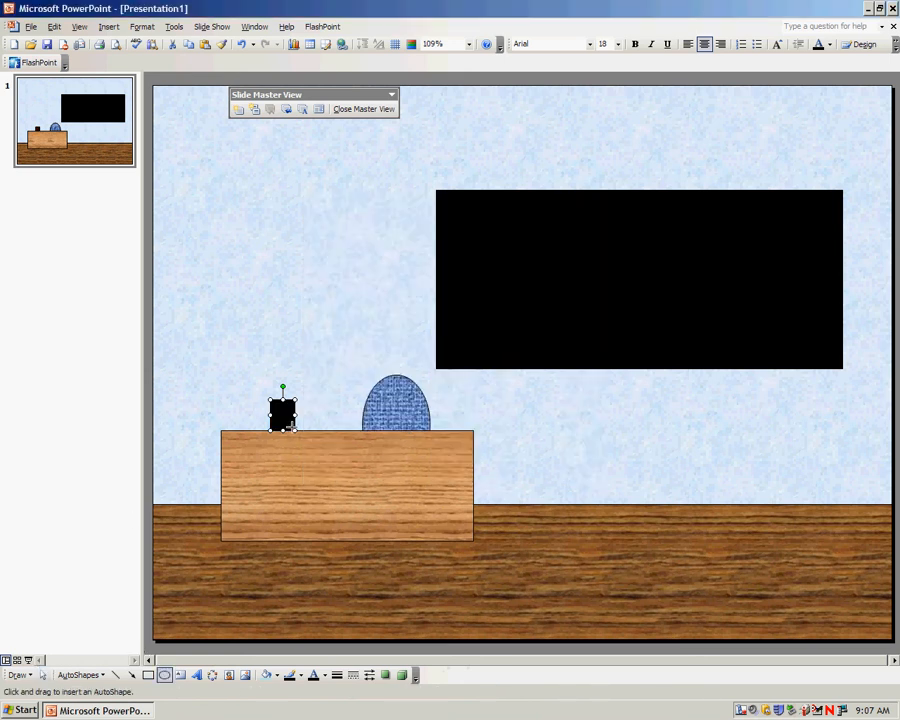
{"action": "left_click_drag", "start_coordinate": [296, 429], "coordinate": [290, 424]}
{"action": "double_click", "coordinate": [294, 427]}
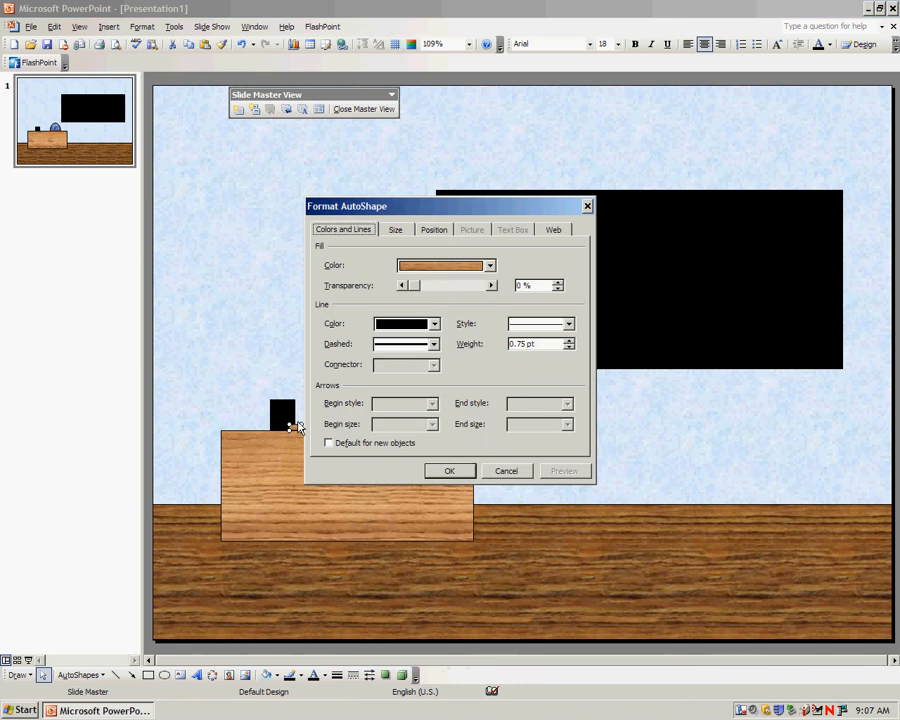
{"action": "left_click", "coordinate": [490, 265]}
{"action": "left_click", "coordinate": [406, 341]}
{"action": "left_click", "coordinate": [458, 470]}
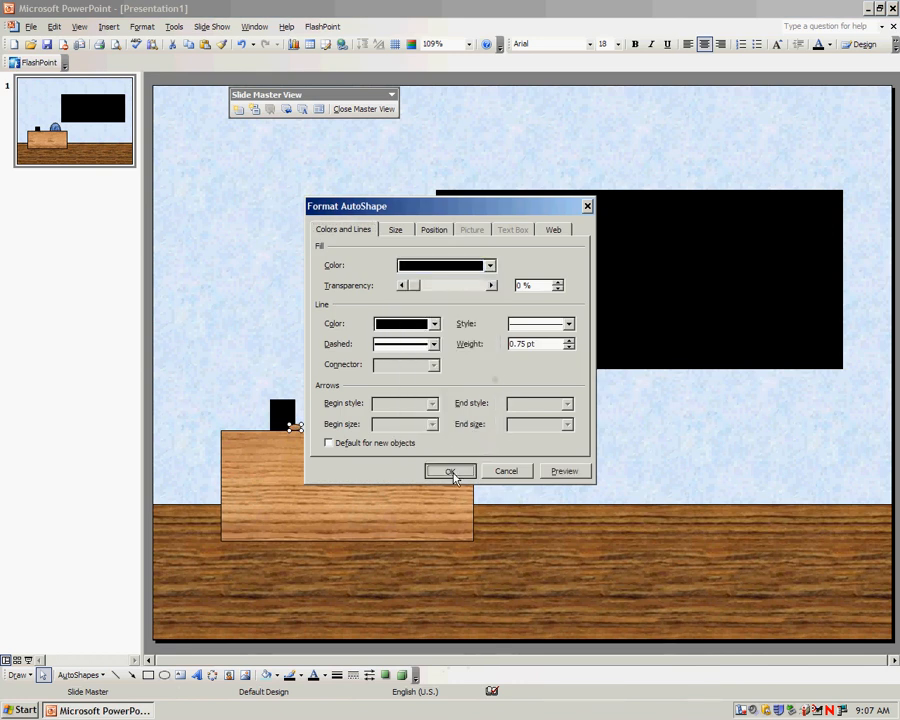
{"action": "left_click", "coordinate": [355, 420]}
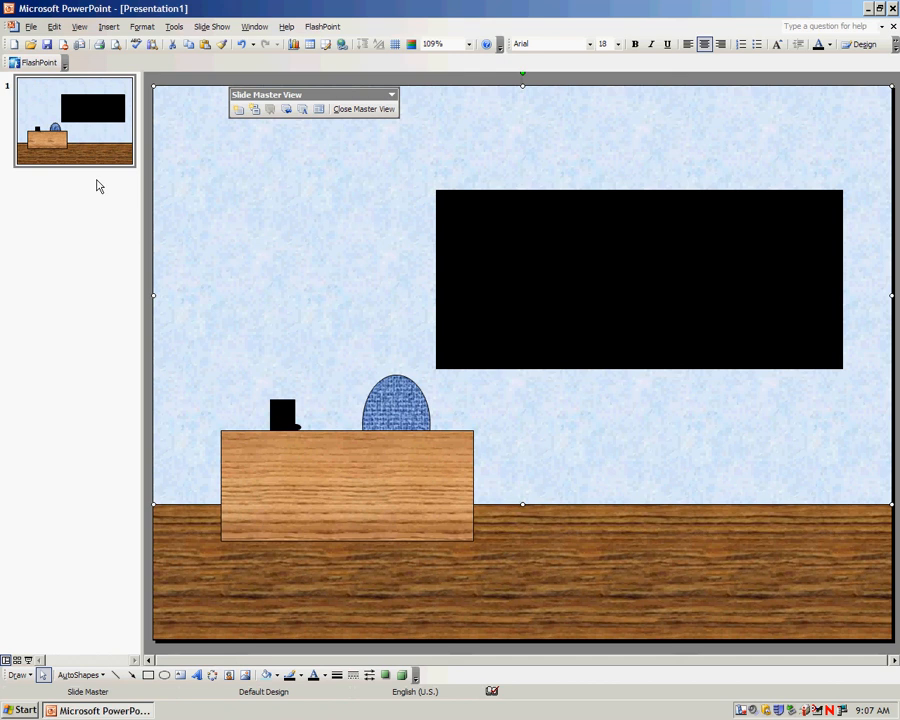
- Insert a new slide master after the classroom master
{"action": "left_click", "coordinate": [120, 125]}
{"action": "left_click", "coordinate": [108, 26]}
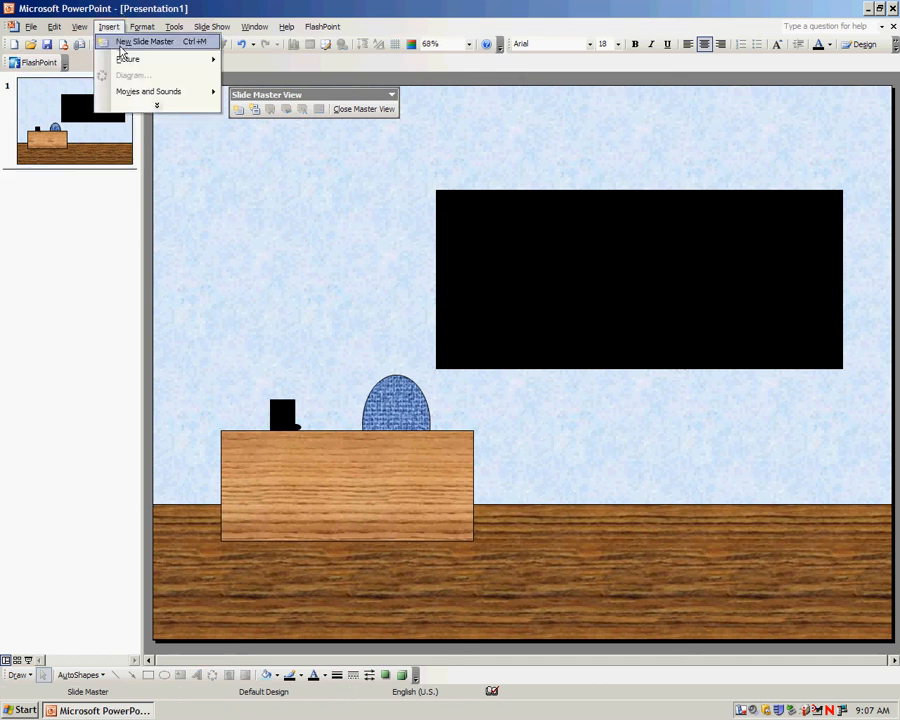
{"action": "left_click", "coordinate": [125, 40]}
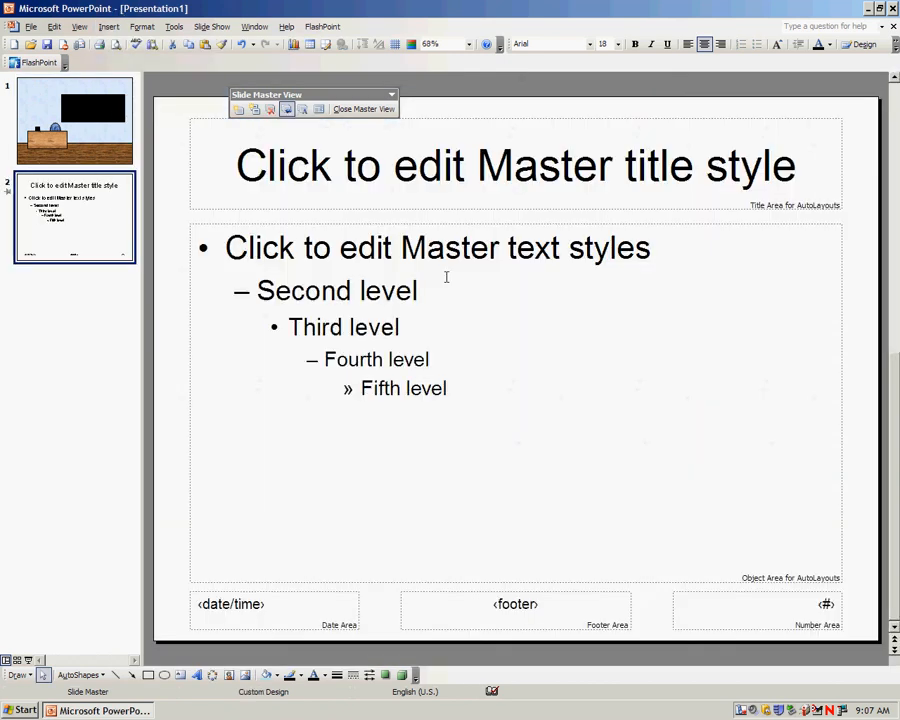
- Delete the title, text, date, footer and number placeholders from the new slide master
{"action": "left_click", "coordinate": [198, 200]}
{"action": "key", "text": "Delete"}
{"action": "left_click", "coordinate": [203, 352]}
{"action": "key", "text": "Delete"}
{"action": "left_click", "coordinate": [322, 590]}
{"action": "key", "text": "Delete"}
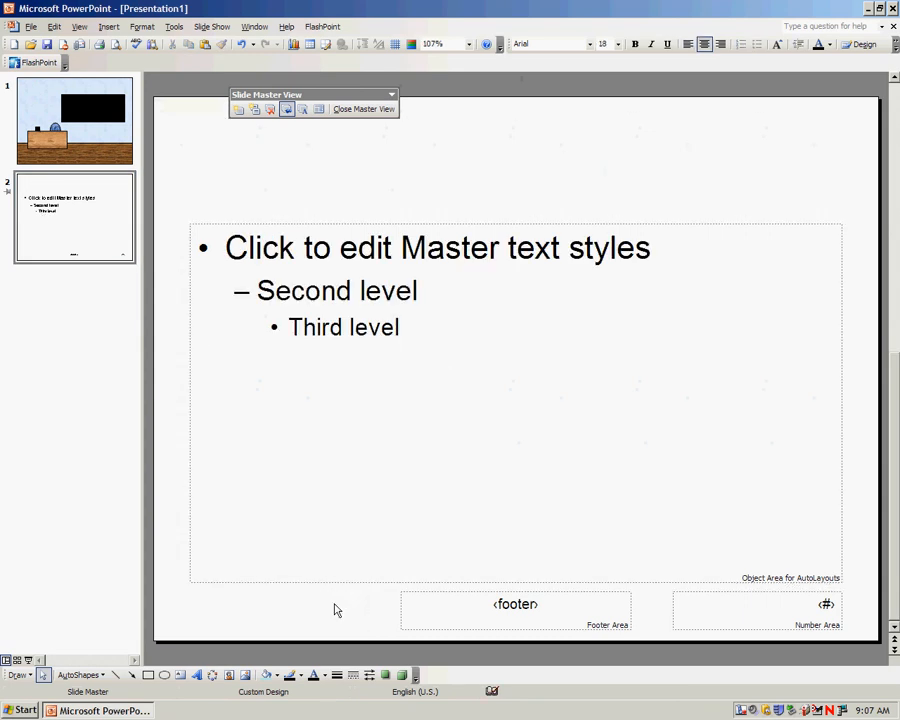
{"action": "left_click", "coordinate": [372, 581]}
{"action": "key", "text": "Delete"}
{"action": "left_click", "coordinate": [473, 606]}
{"action": "key", "text": "Delete"}
{"action": "left_click", "coordinate": [680, 612]}
{"action": "key", "text": "Delete"}
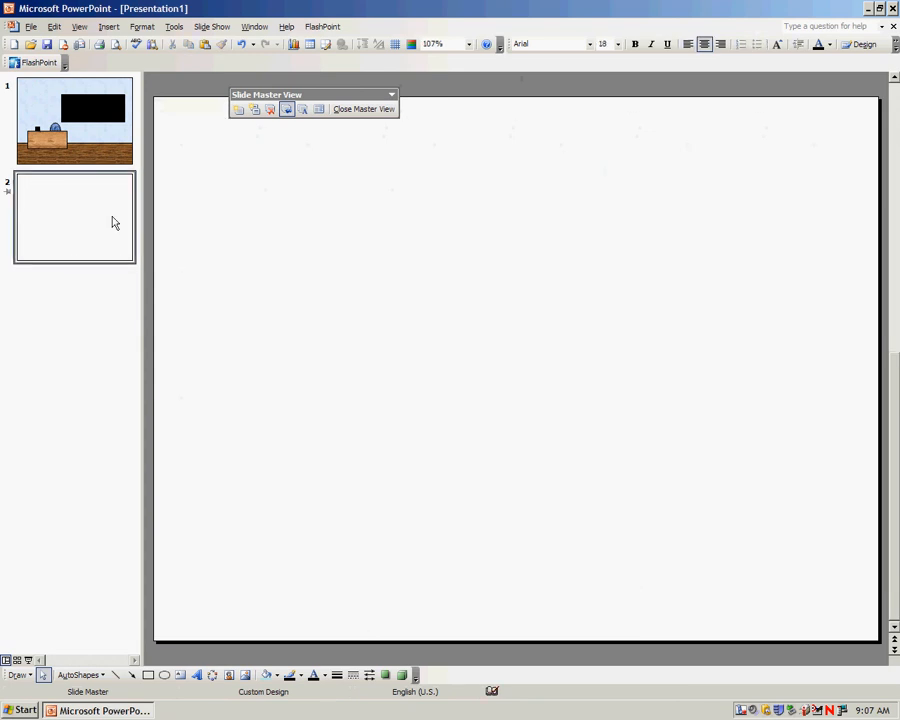
- Copy the wall and floor rectangles from the classroom master and paste them onto the blank second master
{"action": "left_click", "coordinate": [128, 158]}
{"action": "left_click", "coordinate": [601, 453]}
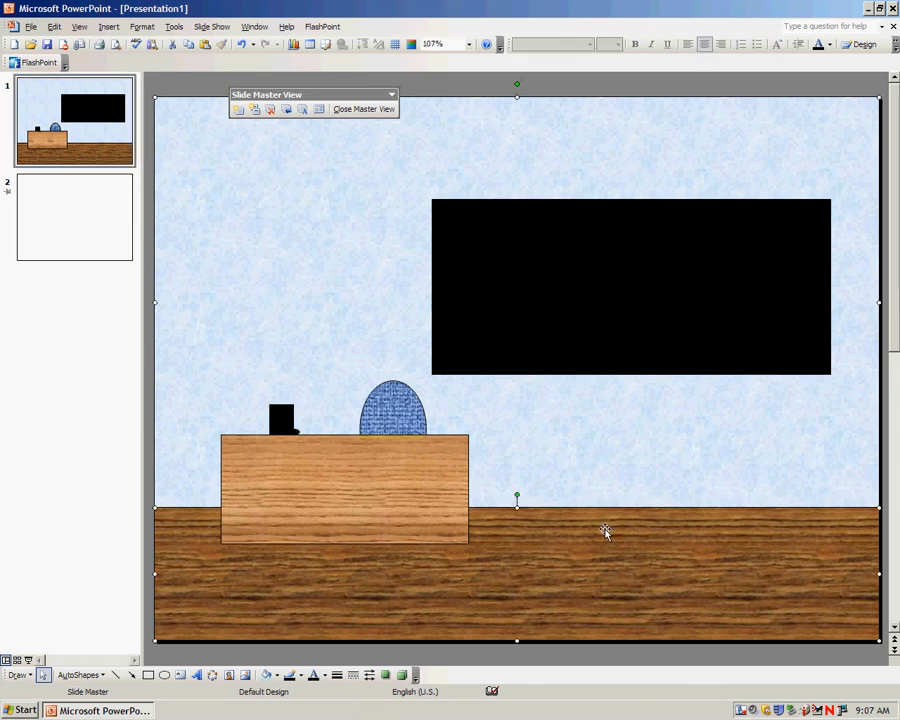
{"action": "left_click", "coordinate": [97, 259]}
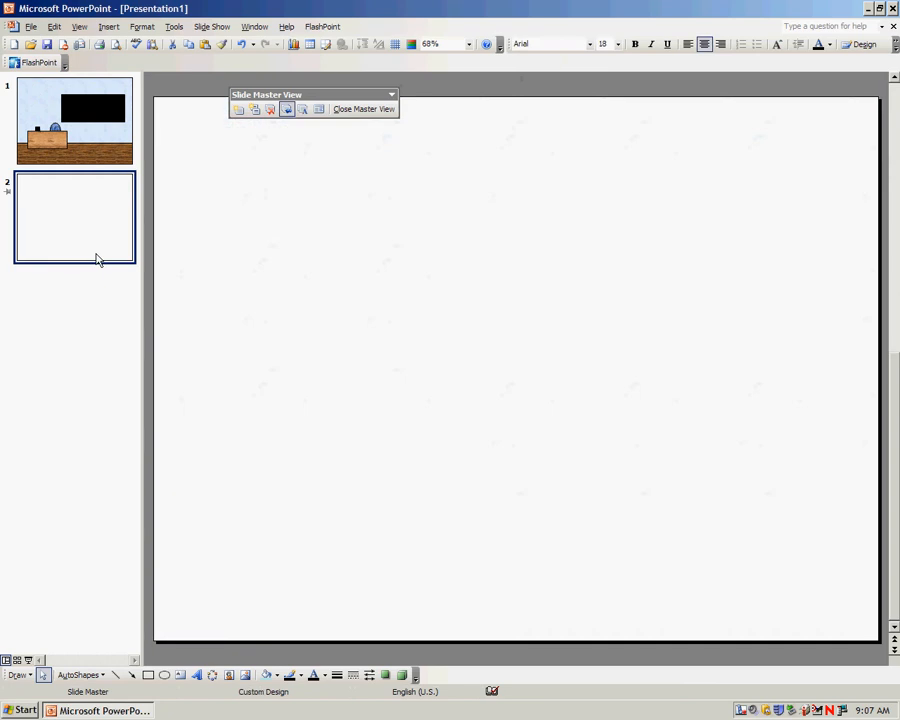
{"action": "key", "text": "ctrl+v"}
{"action": "left_click", "coordinate": [393, 657]}
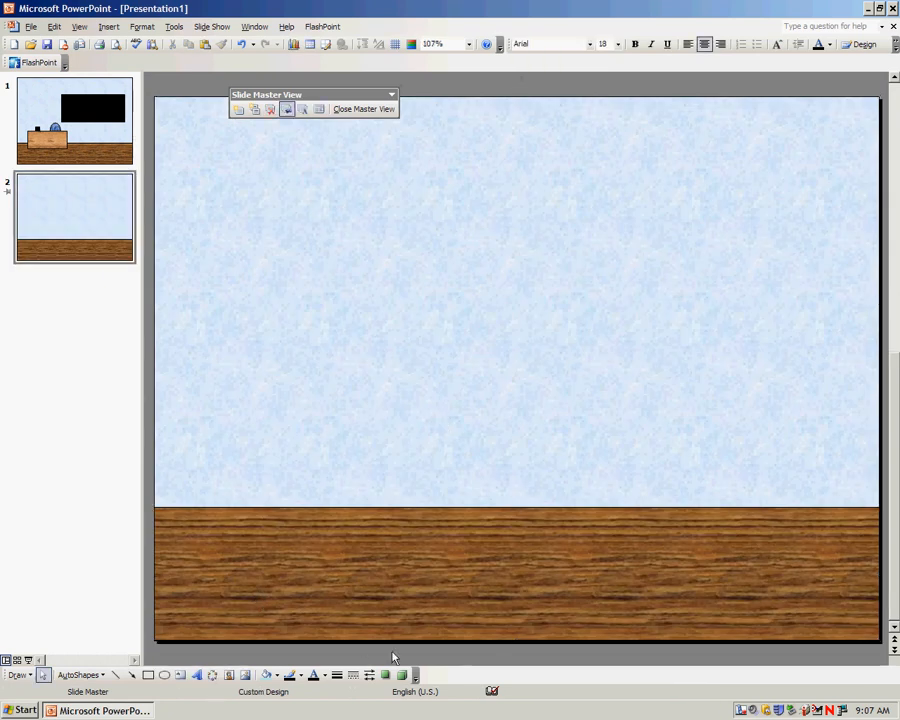
- Fill the wall rectangle on the second master with solid sky blue
{"action": "double_click", "coordinate": [517, 384]}
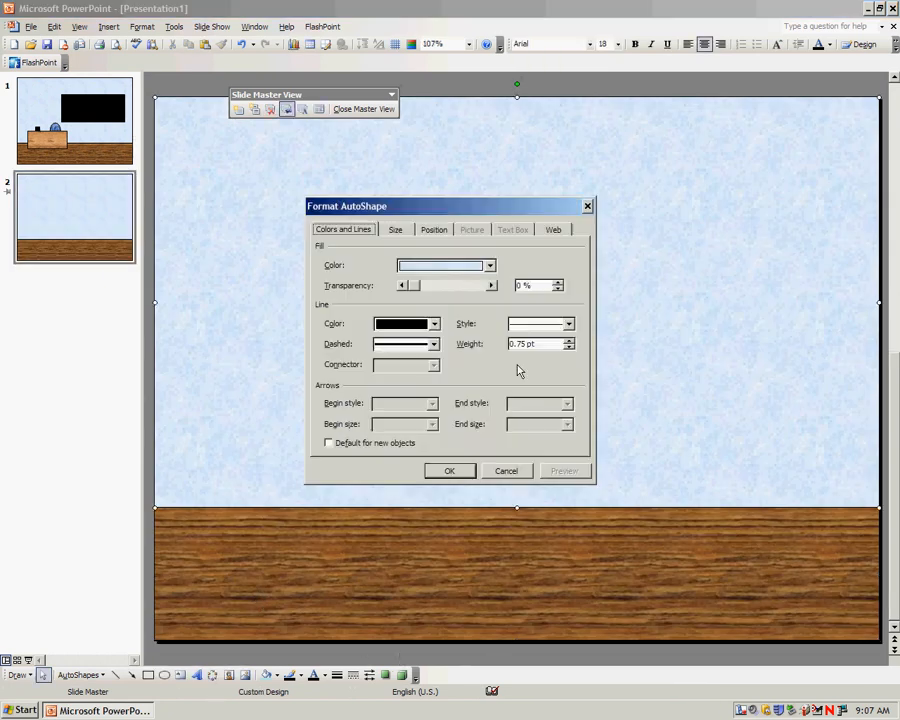
{"action": "left_click", "coordinate": [430, 268]}
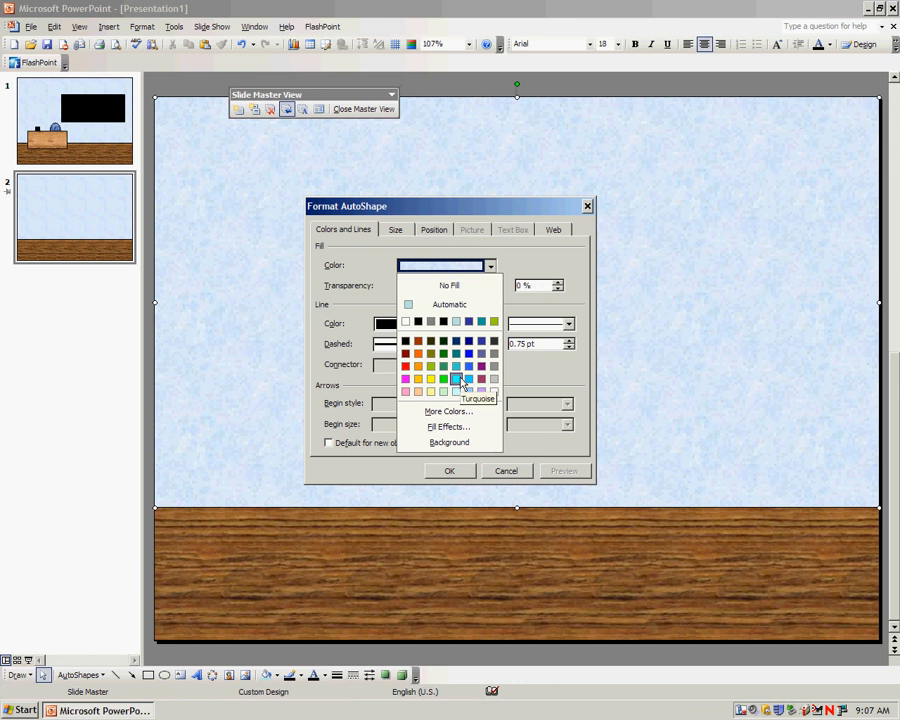
{"action": "left_click", "coordinate": [468, 378]}
{"action": "left_click", "coordinate": [460, 471]}
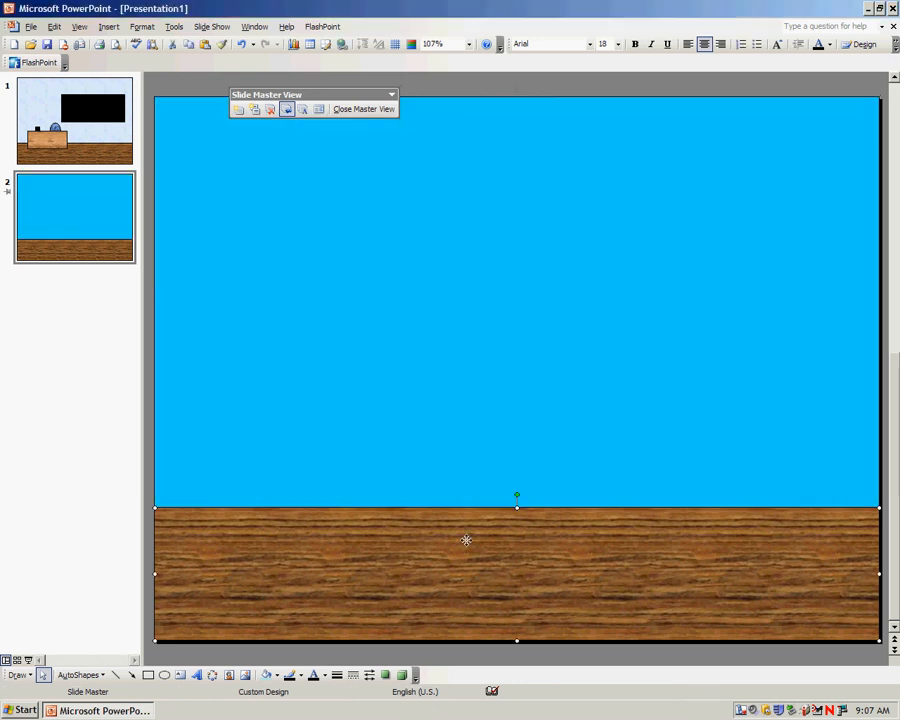
- Fill the floor rectangle on the second master with the Green marble texture
{"action": "double_click", "coordinate": [466, 540]}
{"action": "left_click", "coordinate": [448, 265]}
{"action": "left_click", "coordinate": [404, 426]}
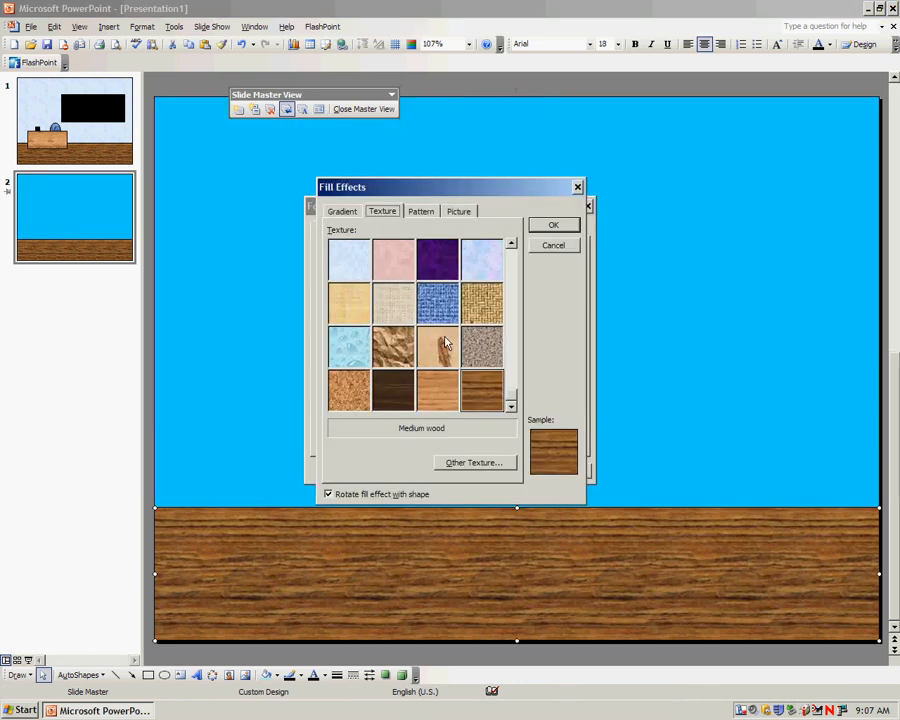
{"action": "scroll", "coordinate": [500, 360], "scroll_direction": "up", "scroll_amount": 3}
{"action": "double_click", "coordinate": [353, 301]}
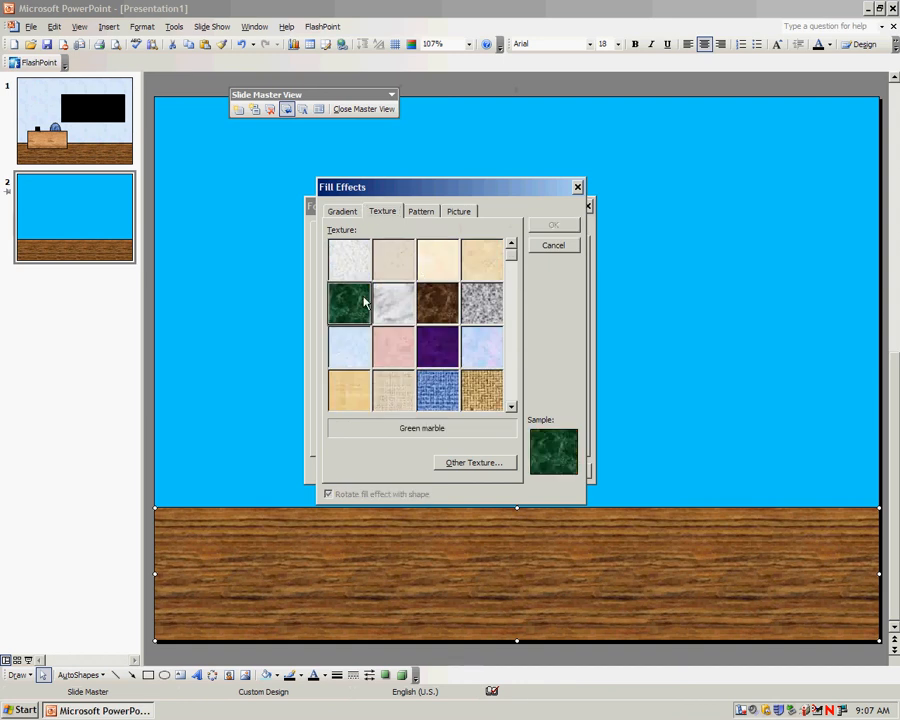
{"action": "left_click", "coordinate": [450, 266]}
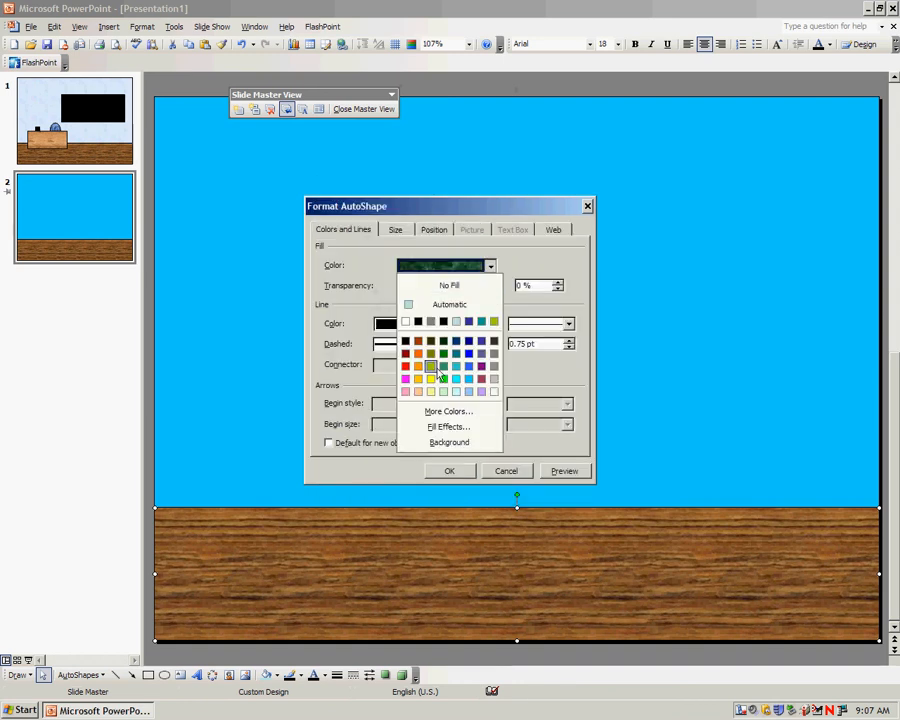
{"action": "left_click", "coordinate": [452, 471]}
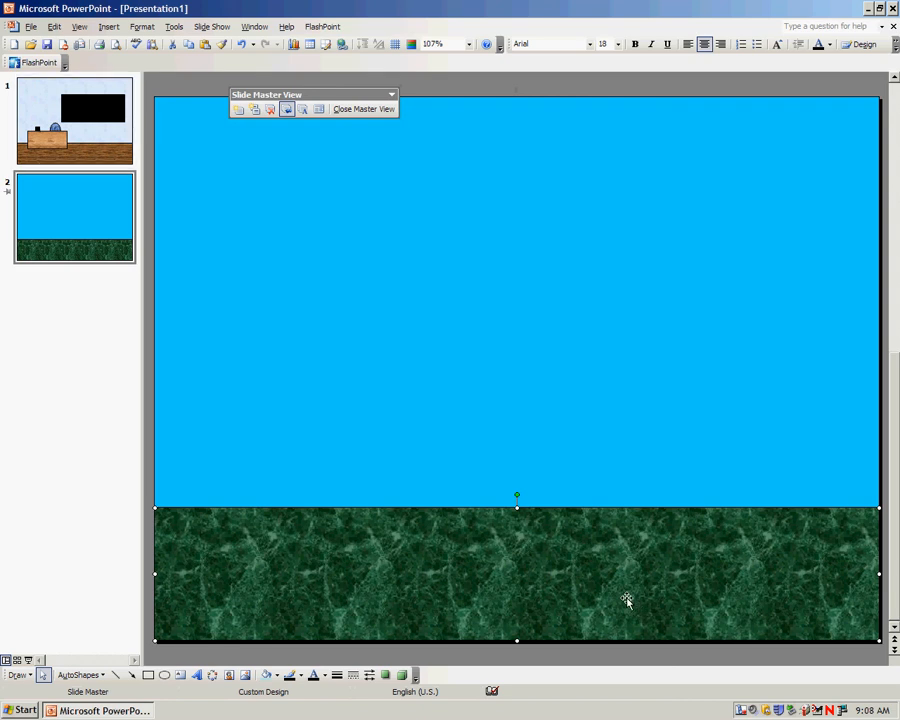
- Delete the green floor and blue wall rectangles from the second master and move the Slide Master View toolbar slightly aside
{"action": "key", "text": "Delete"}
{"action": "left_click", "coordinate": [499, 425]}
{"action": "key", "text": "Delete"}
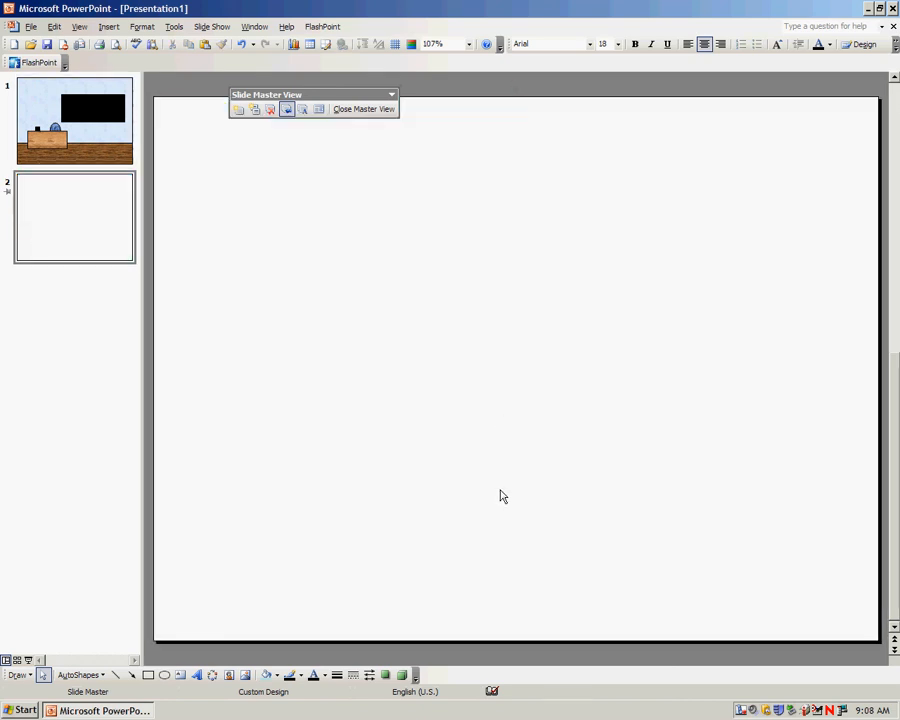
{"action": "left_click_drag", "start_coordinate": [349, 94], "coordinate": [404, 91]}
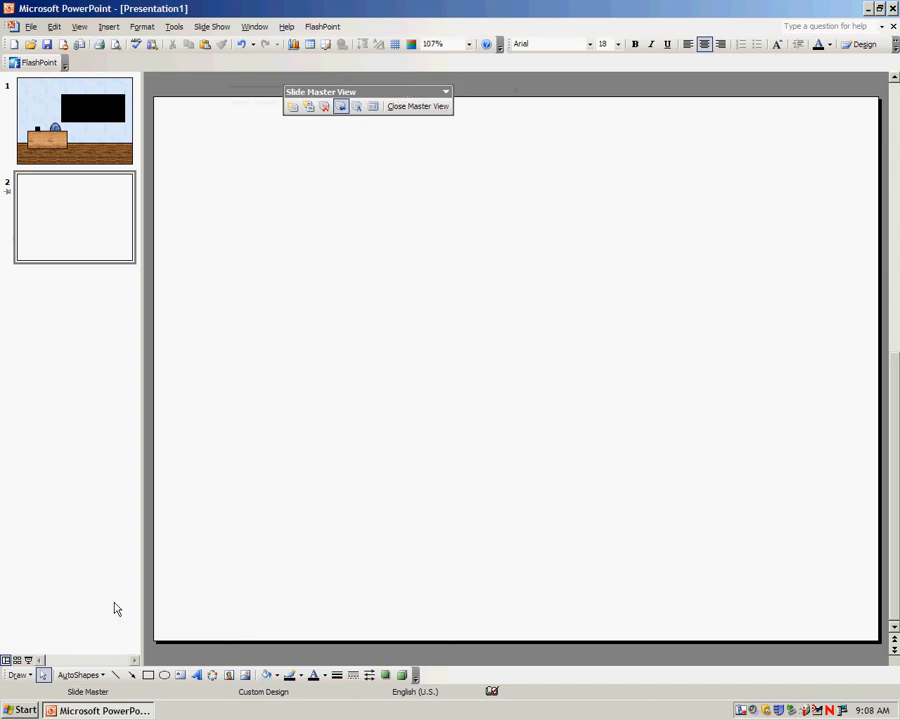
- Draw a closed, irregular C-shaped polygon with straight sides across the second master using the Freeform tool, and delete it
{"action": "left_click", "coordinate": [80, 675]}
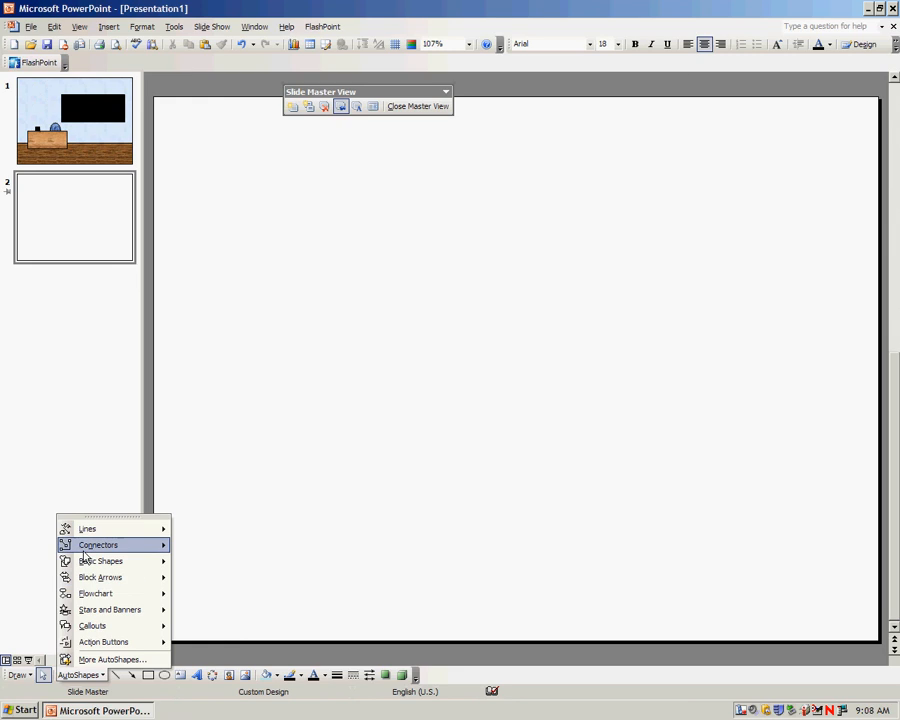
{"action": "mouse_move", "coordinate": [115, 530]}
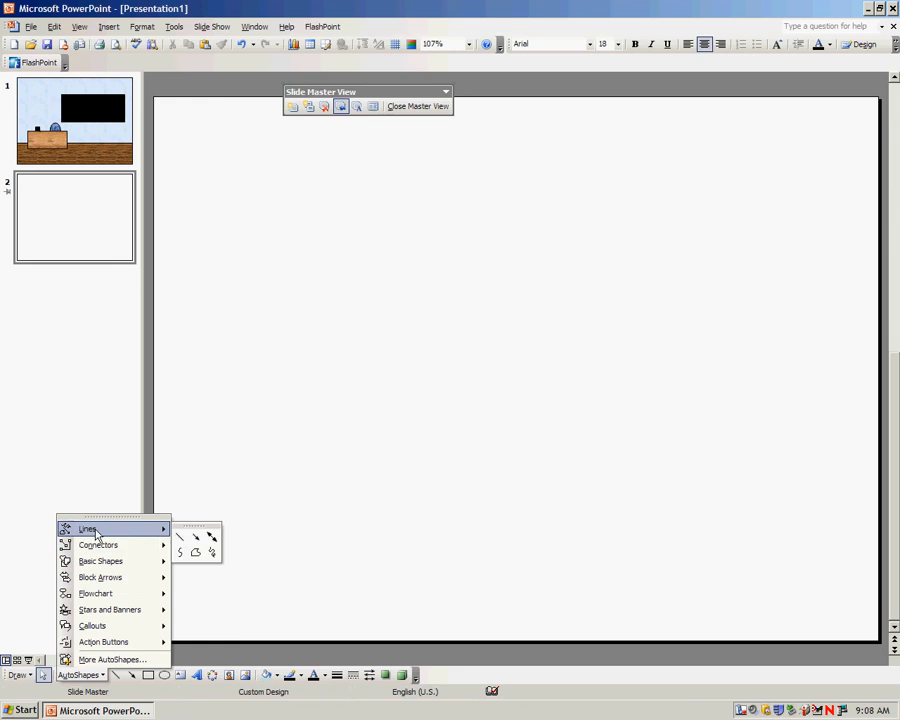
{"action": "left_click", "coordinate": [197, 552]}
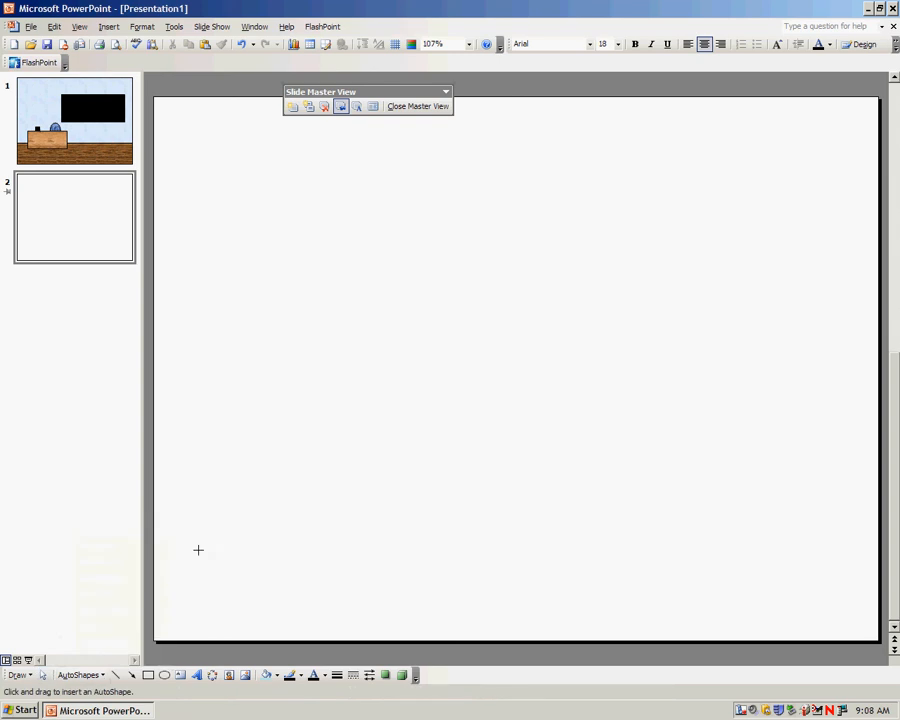
{"action": "left_click", "coordinate": [340, 345]}
{"action": "left_click", "coordinate": [673, 457]}
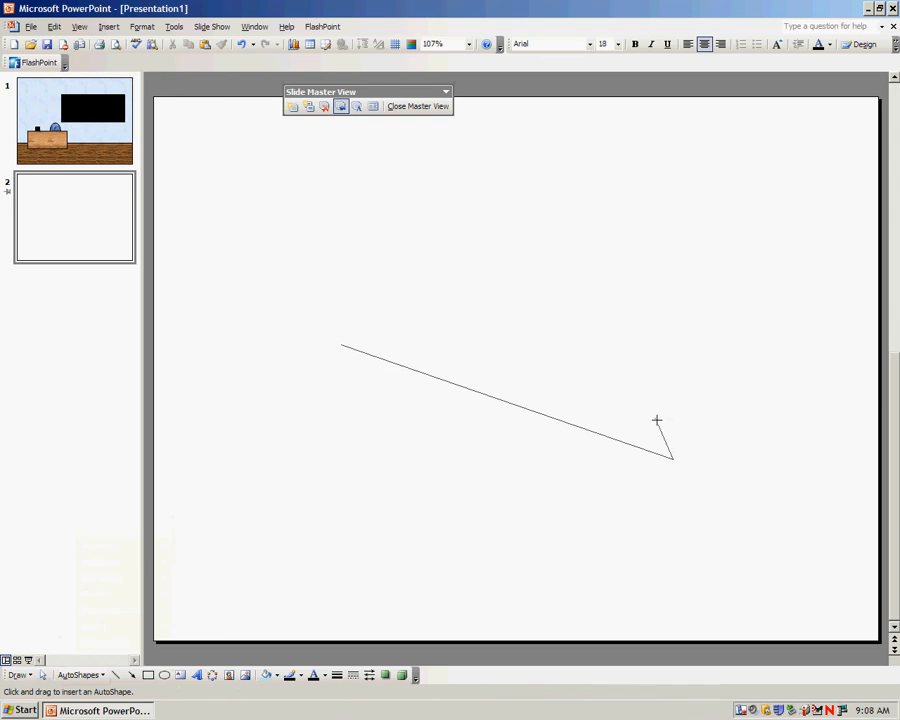
{"action": "left_click", "coordinate": [625, 291]}
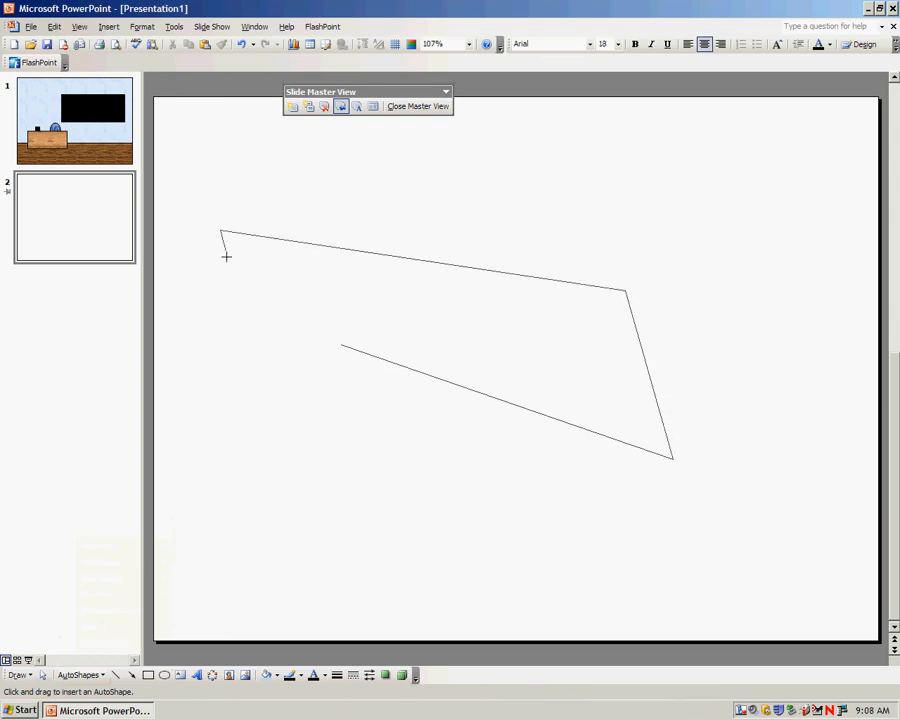
{"action": "left_click", "coordinate": [238, 519]}
{"action": "left_click", "coordinate": [539, 591]}
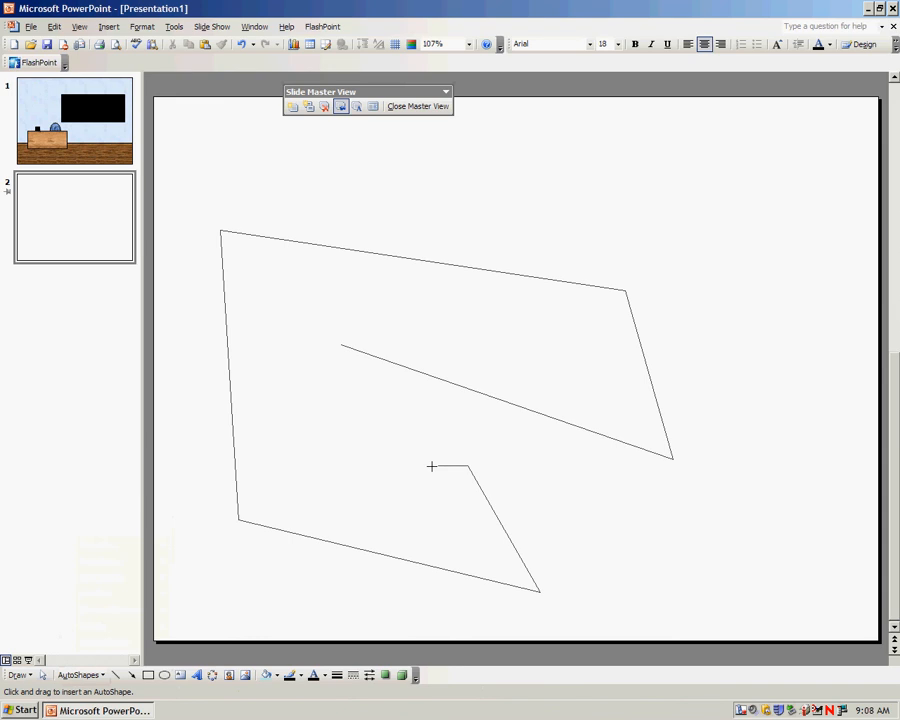
{"action": "left_click", "coordinate": [280, 452]}
{"action": "left_click", "coordinate": [268, 291]}
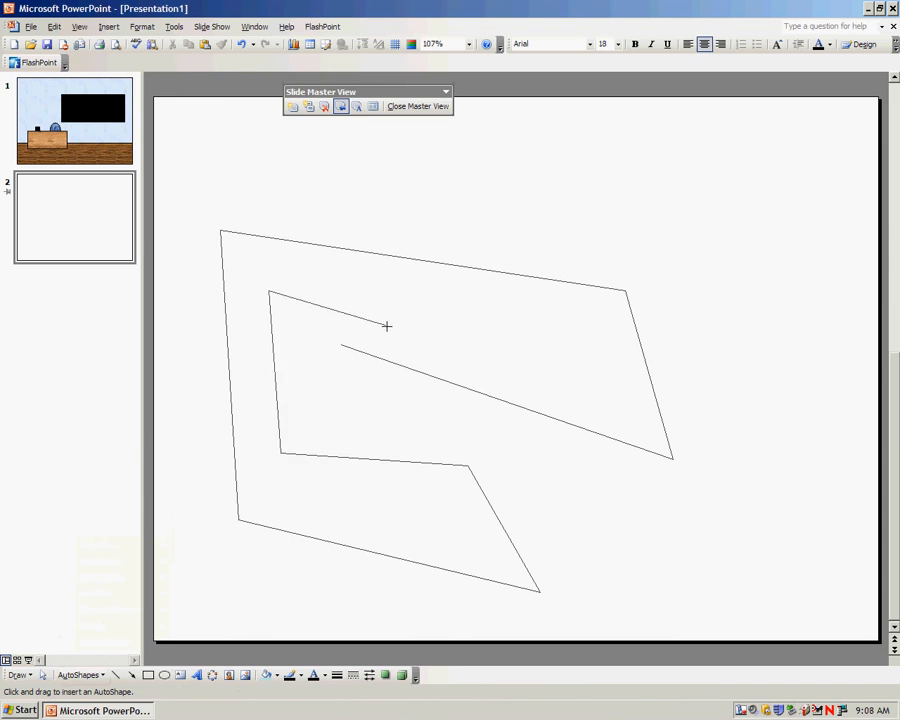
{"action": "left_click", "coordinate": [387, 325]}
{"action": "left_click", "coordinate": [343, 346]}
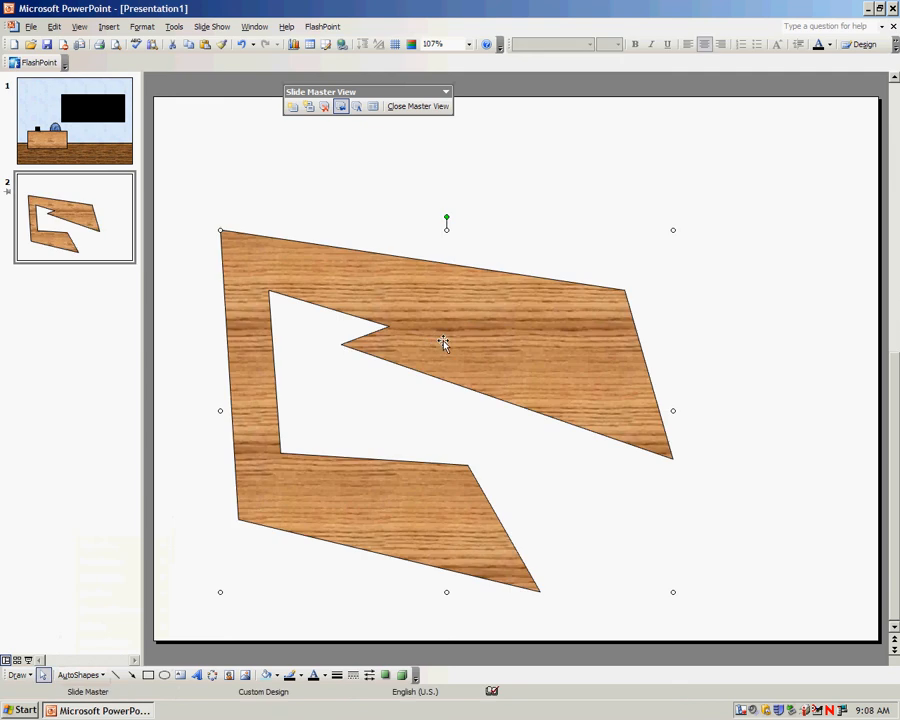
{"action": "key", "text": "Delete"}
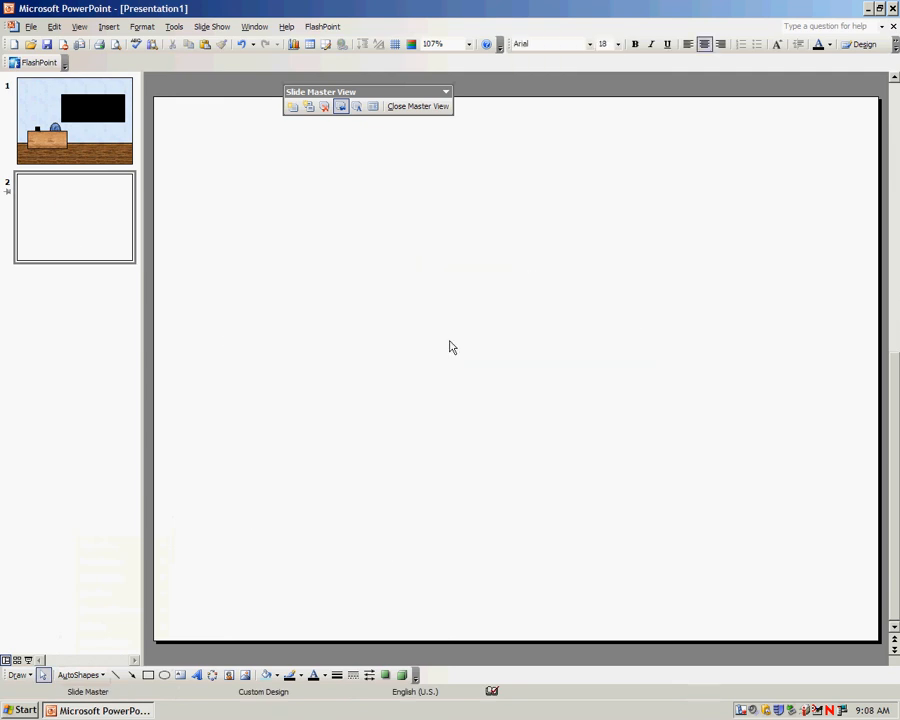
- Draw a closed freeform side wall along the second master's left edge, full height outside, with its lower edge slanting up to the inner corner
{"action": "left_click", "coordinate": [80, 675]}
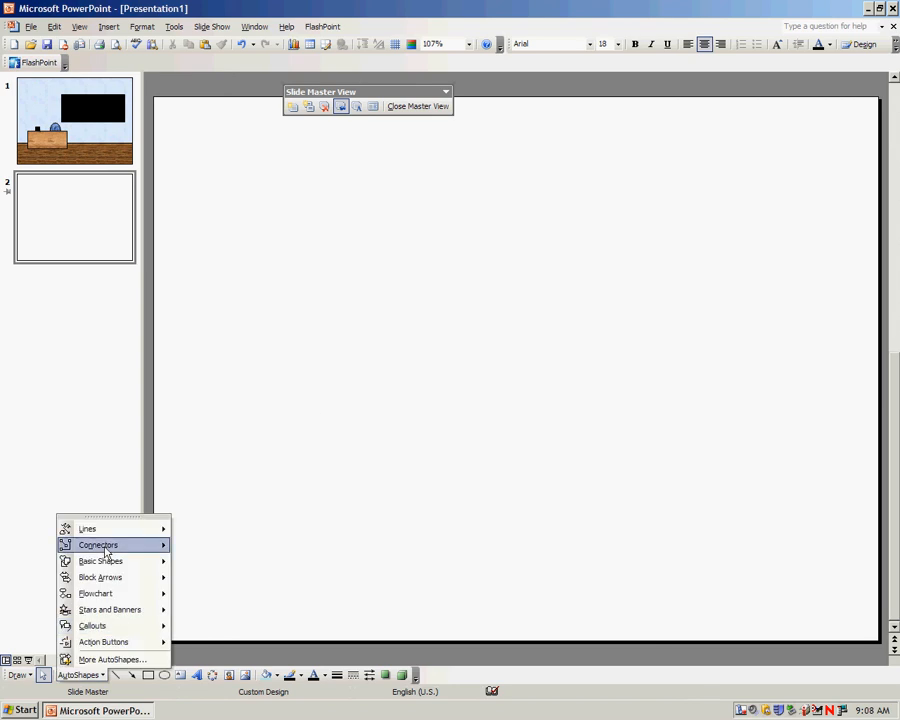
{"action": "mouse_move", "coordinate": [110, 528]}
{"action": "left_click", "coordinate": [197, 553]}
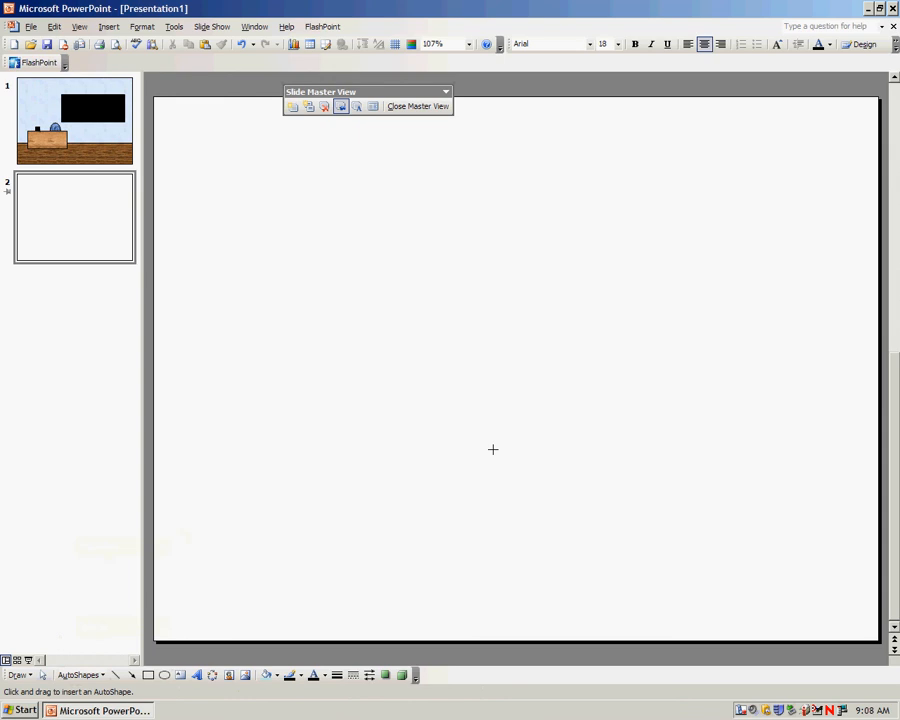
{"action": "left_click", "coordinate": [156, 638]}
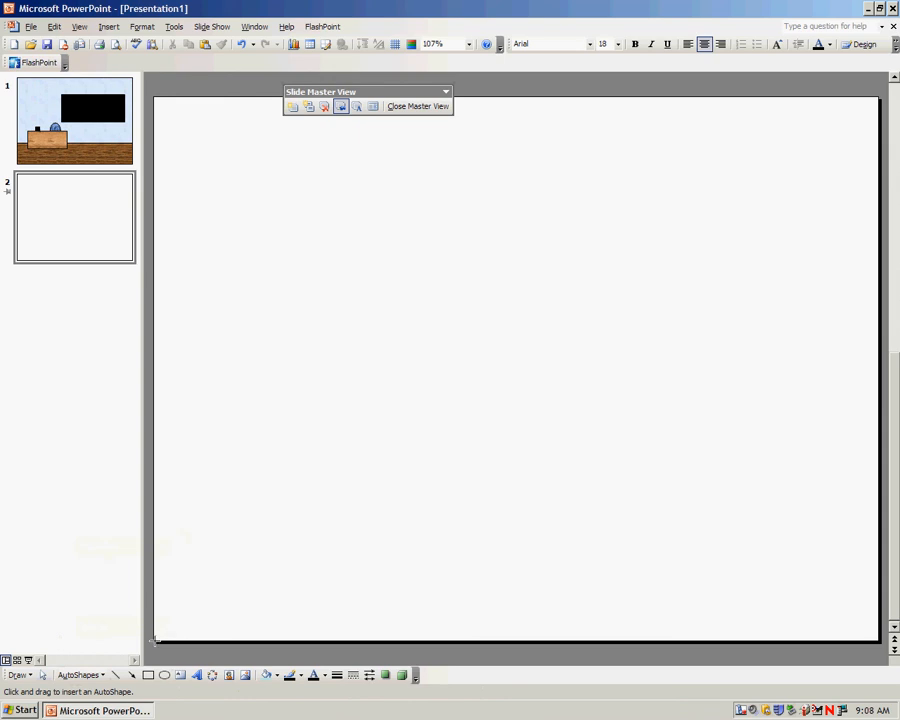
{"action": "left_click", "coordinate": [336, 507]}
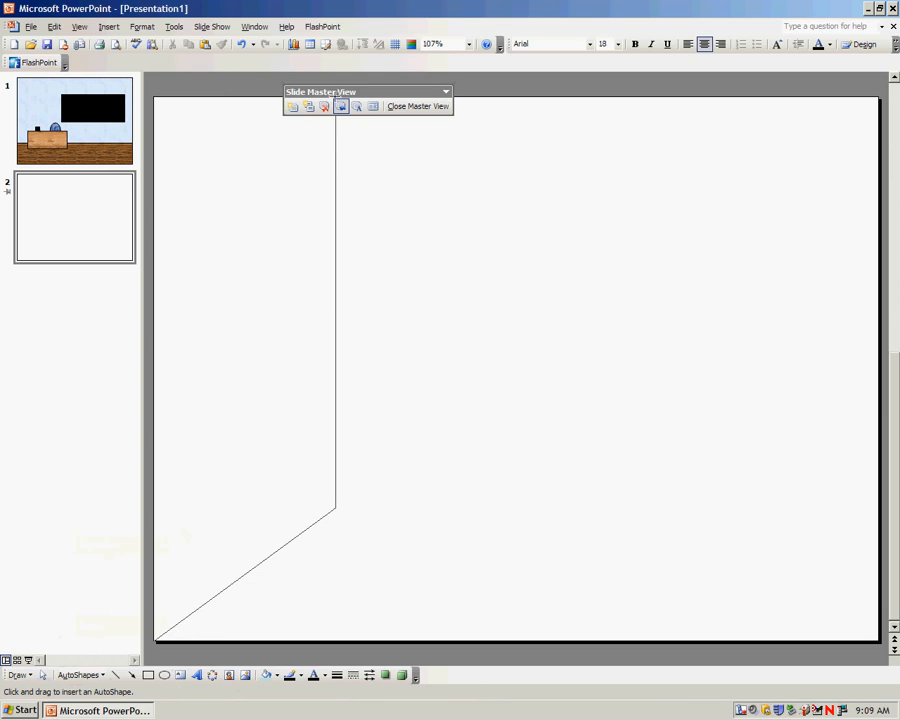
{"action": "left_click", "coordinate": [336, 97]}
{"action": "left_click", "coordinate": [155, 97]}
{"action": "left_click", "coordinate": [155, 639]}
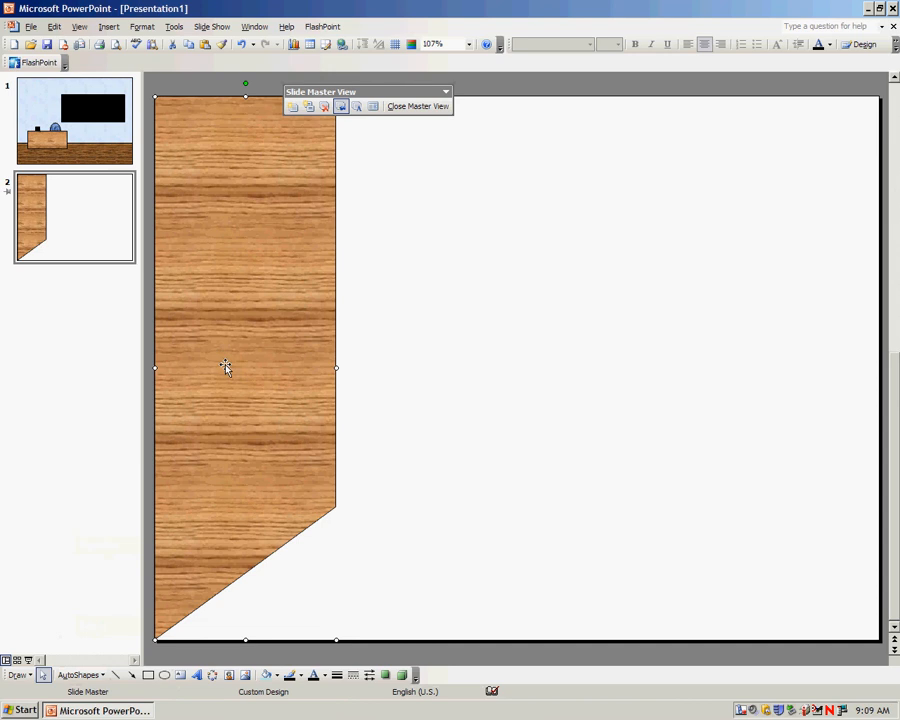
- Fill the side wall with solid light blue and set its formatting as the AutoShape defaults
{"action": "double_click", "coordinate": [238, 306]}
{"action": "left_click", "coordinate": [490, 265]}
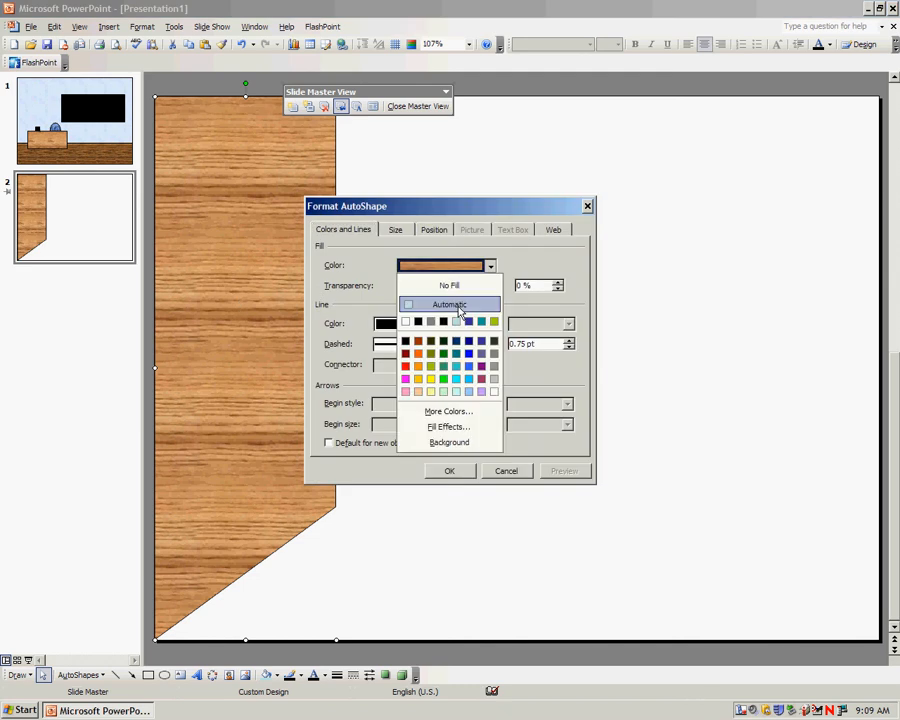
{"action": "left_click", "coordinate": [468, 389]}
{"action": "left_click", "coordinate": [451, 470]}
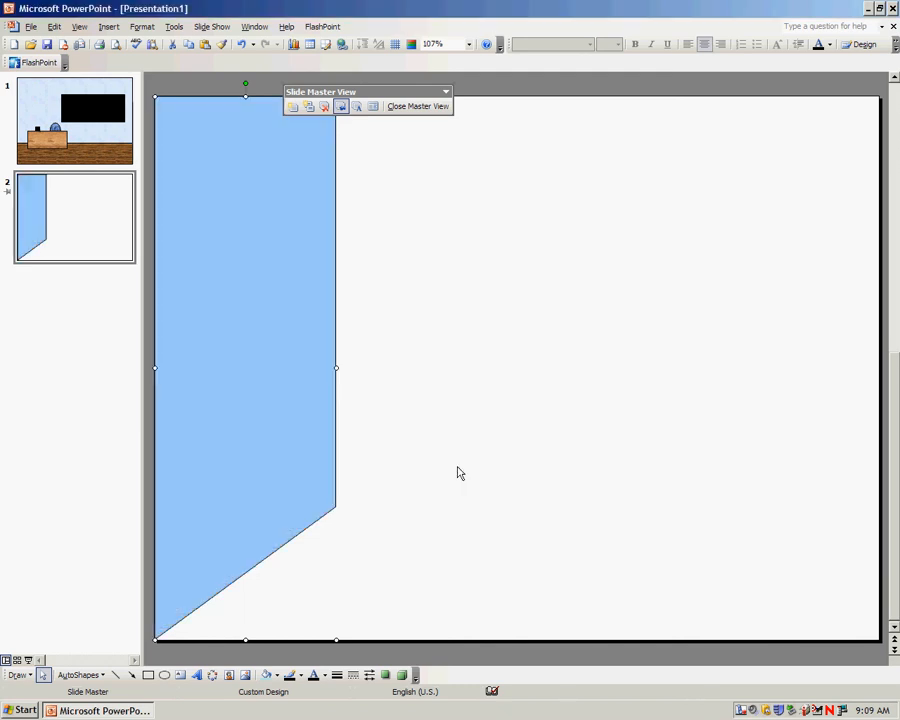
{"action": "right_click", "coordinate": [234, 281]}
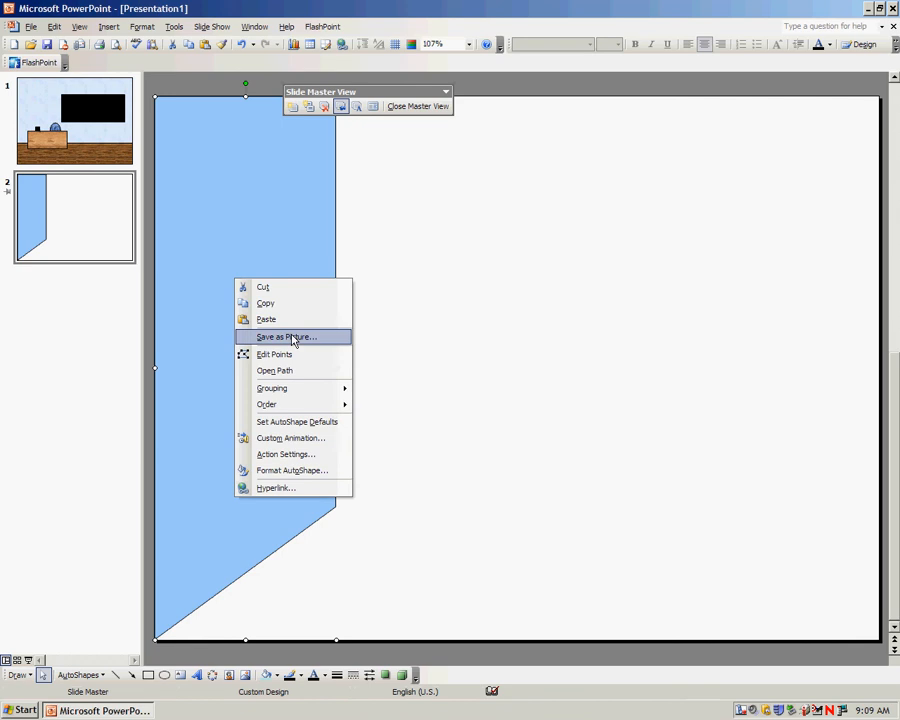
{"action": "left_click", "coordinate": [298, 424]}
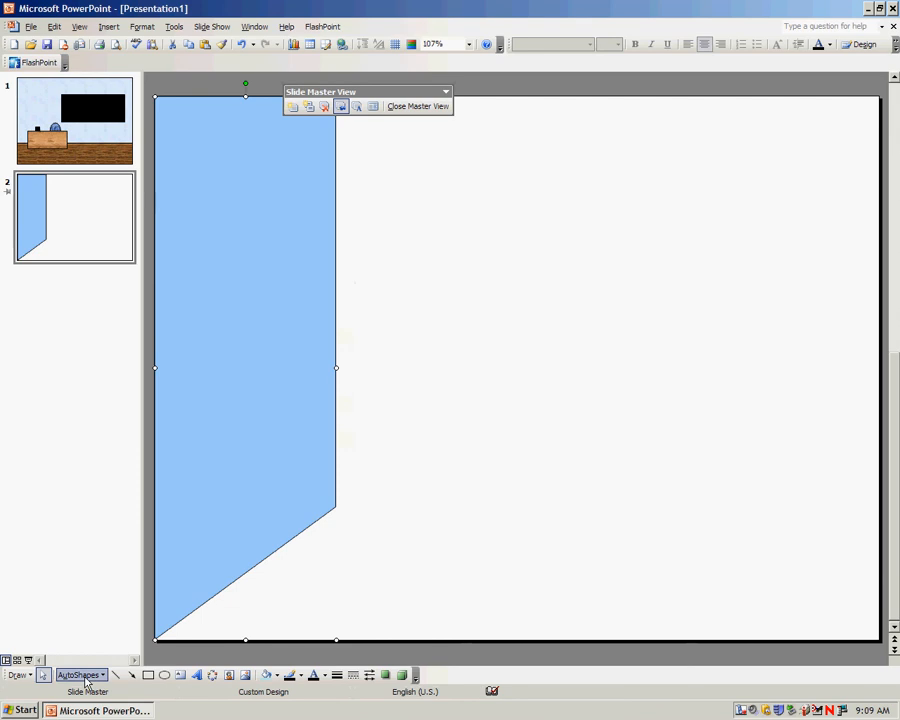
- Draw a closed freeform floor from the side wall's slanted edge to the slide's right edge, filling the bottom of the second master
{"action": "left_click", "coordinate": [87, 683]}
{"action": "mouse_move", "coordinate": [101, 532]}
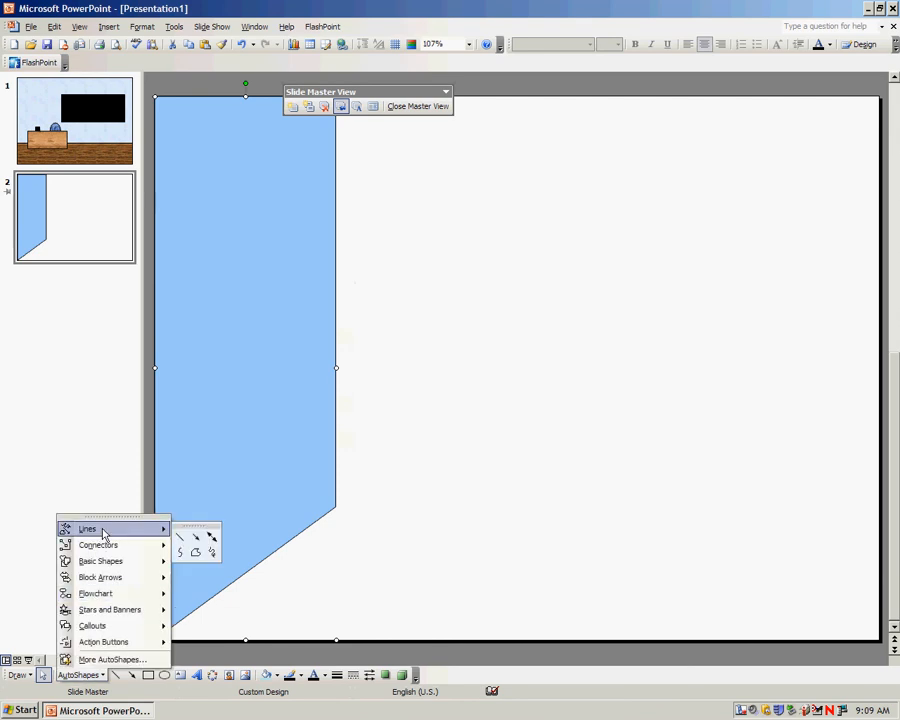
{"action": "left_click", "coordinate": [196, 553]}
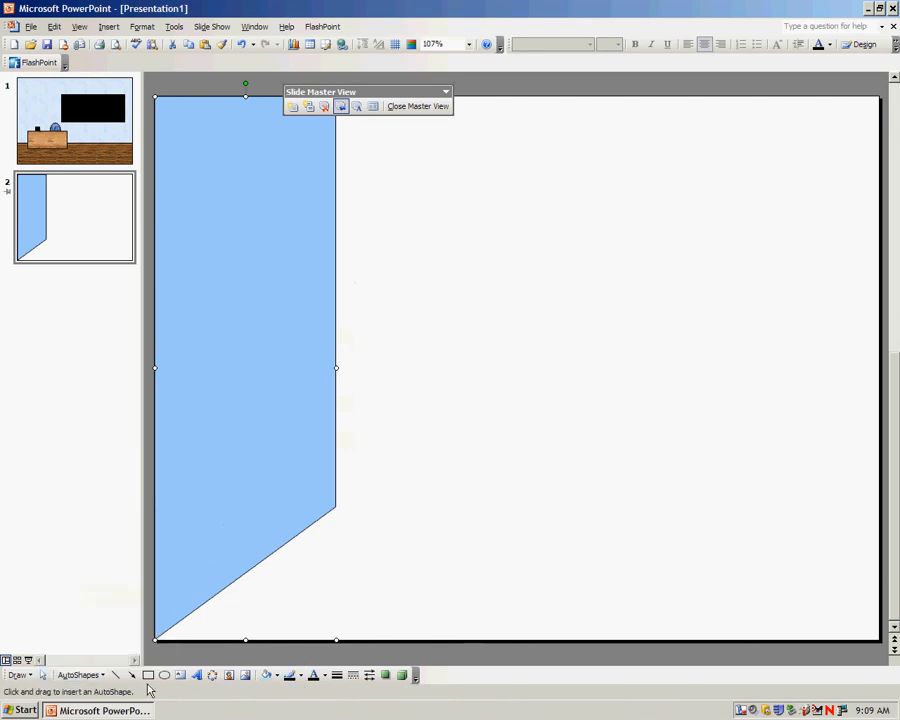
{"action": "left_click", "coordinate": [155, 641]}
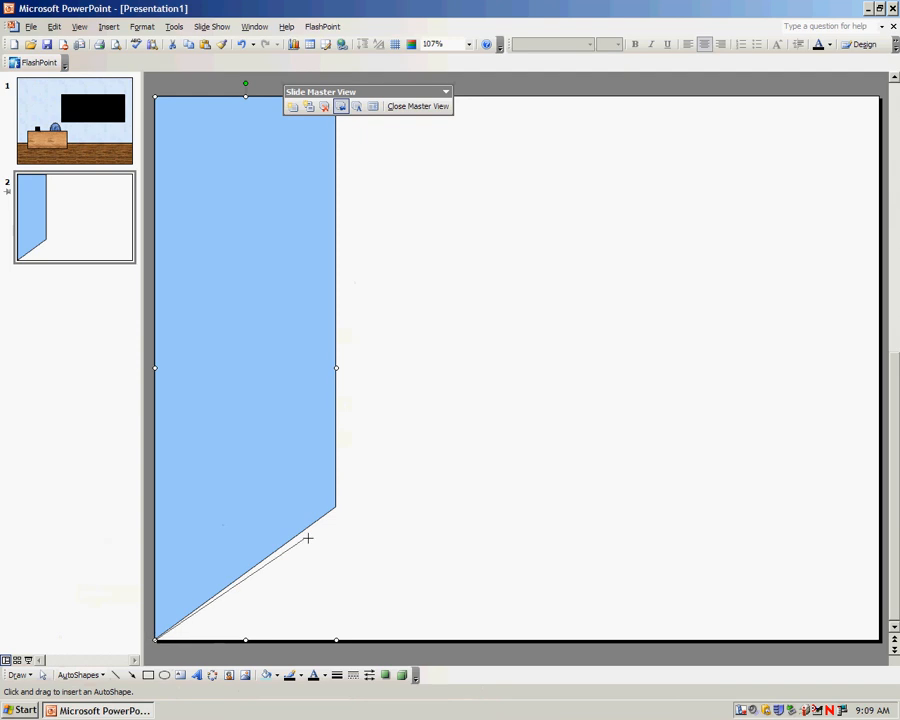
{"action": "left_click", "coordinate": [338, 507]}
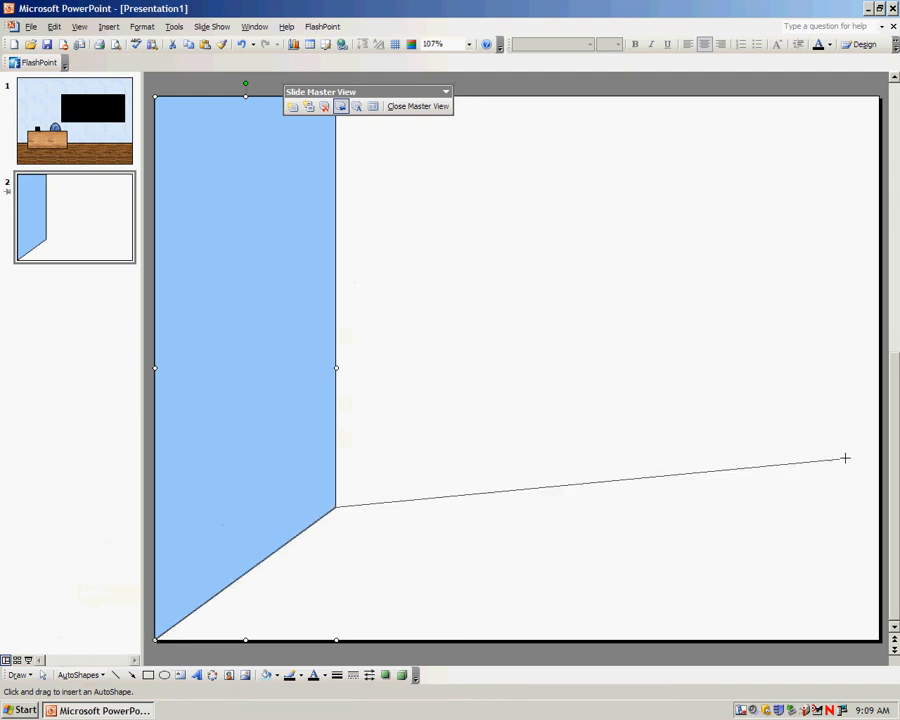
{"action": "left_click", "coordinate": [881, 507]}
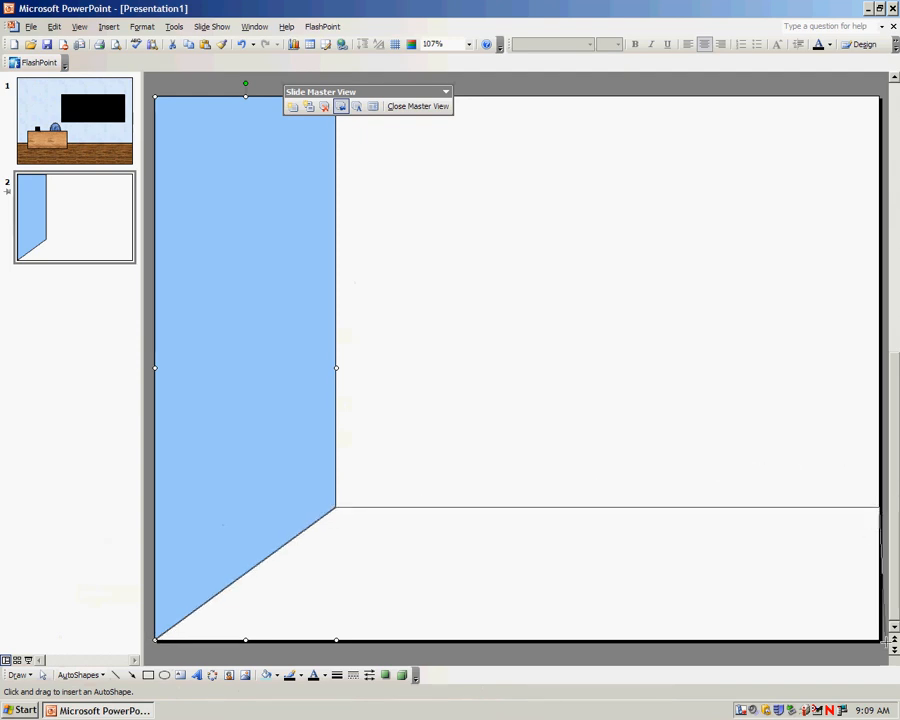
{"action": "left_click", "coordinate": [879, 640]}
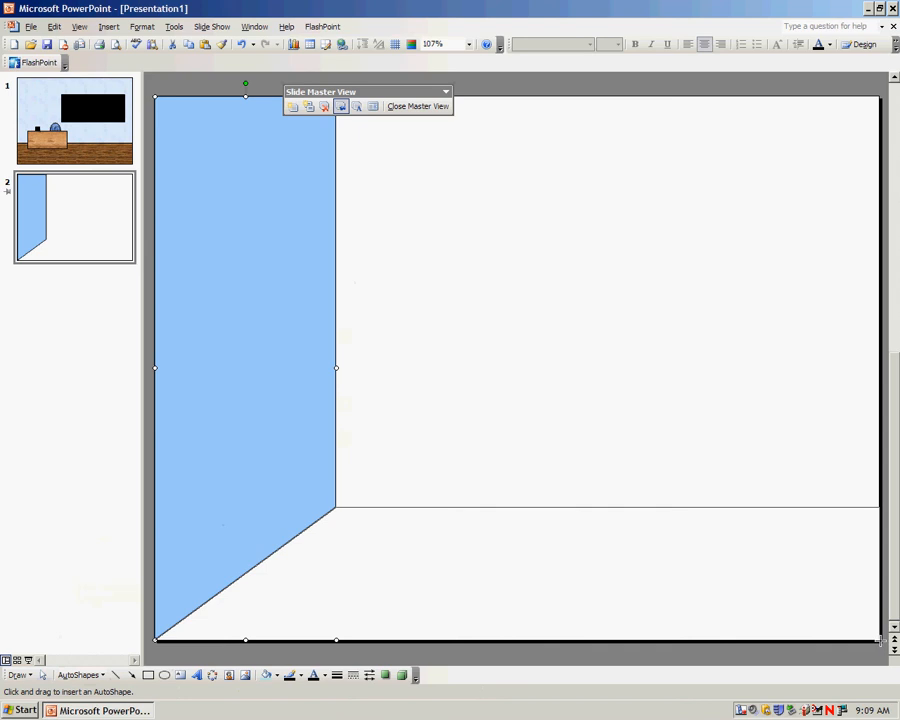
{"action": "left_click", "coordinate": [155, 639]}
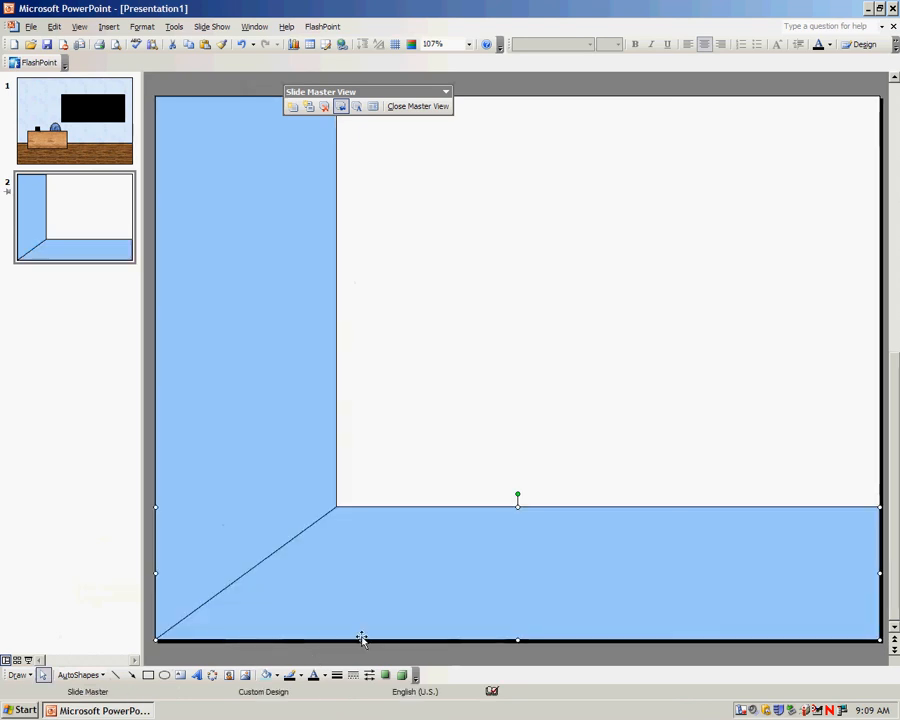
- Dock the Slide Master View toolbar above the slide and draw a back-wall rectangle covering the blank area between side wall and floor
{"action": "left_click_drag", "start_coordinate": [370, 90], "coordinate": [245, 80]}
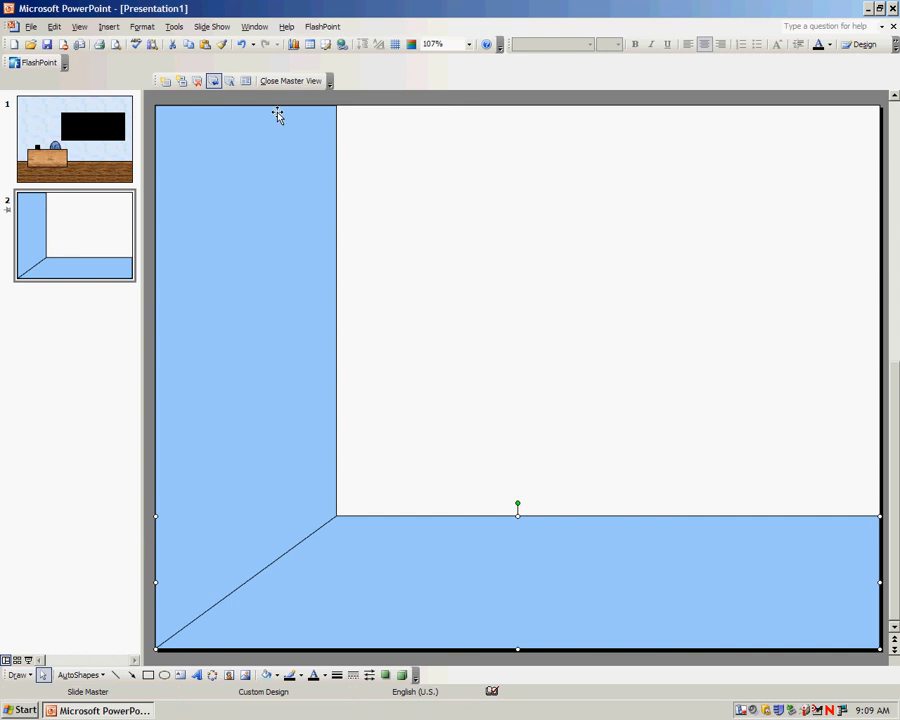
{"action": "left_click", "coordinate": [148, 675]}
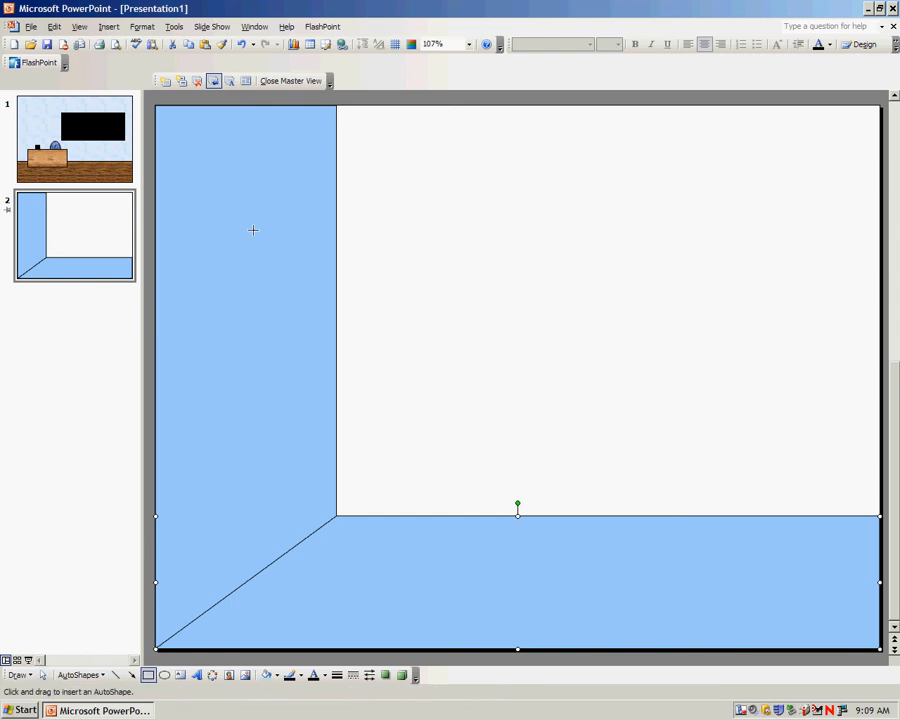
{"action": "left_click_drag", "start_coordinate": [338, 104], "coordinate": [878, 514]}
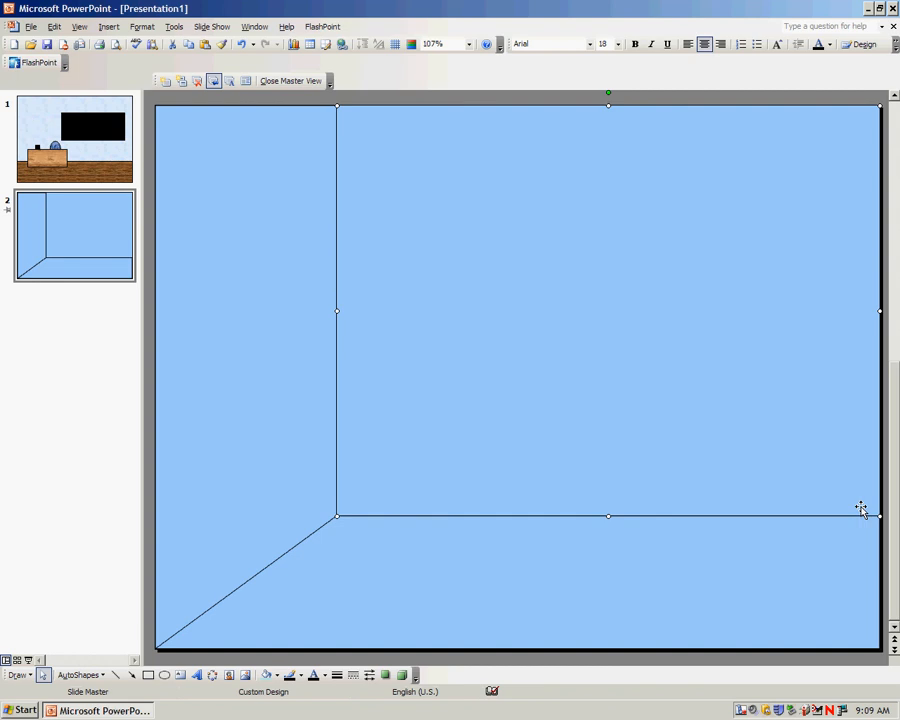
{"action": "left_click", "coordinate": [490, 665]}
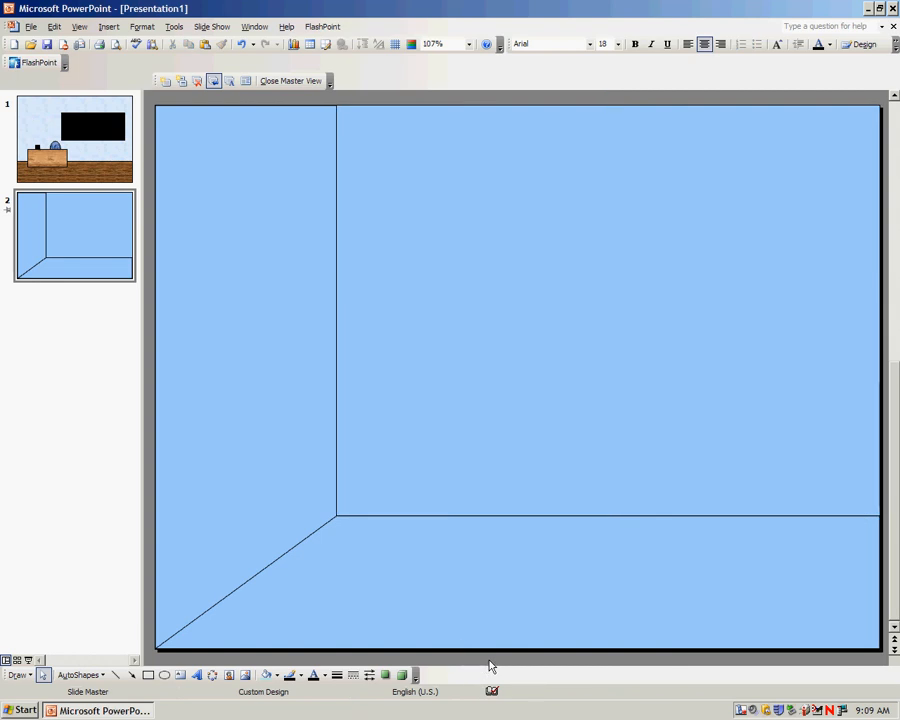
- Fill the freeform floor on the second master with the light brown wood-grain texture
{"action": "double_click", "coordinate": [426, 579]}
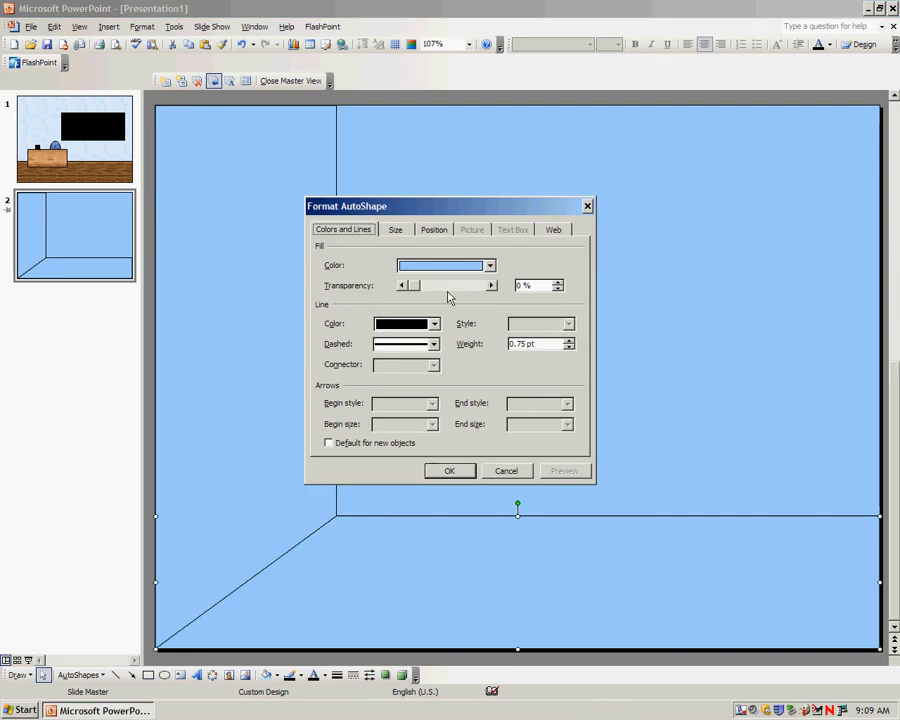
{"action": "left_click", "coordinate": [446, 267]}
{"action": "left_click", "coordinate": [443, 426]}
{"action": "left_click", "coordinate": [440, 266]}
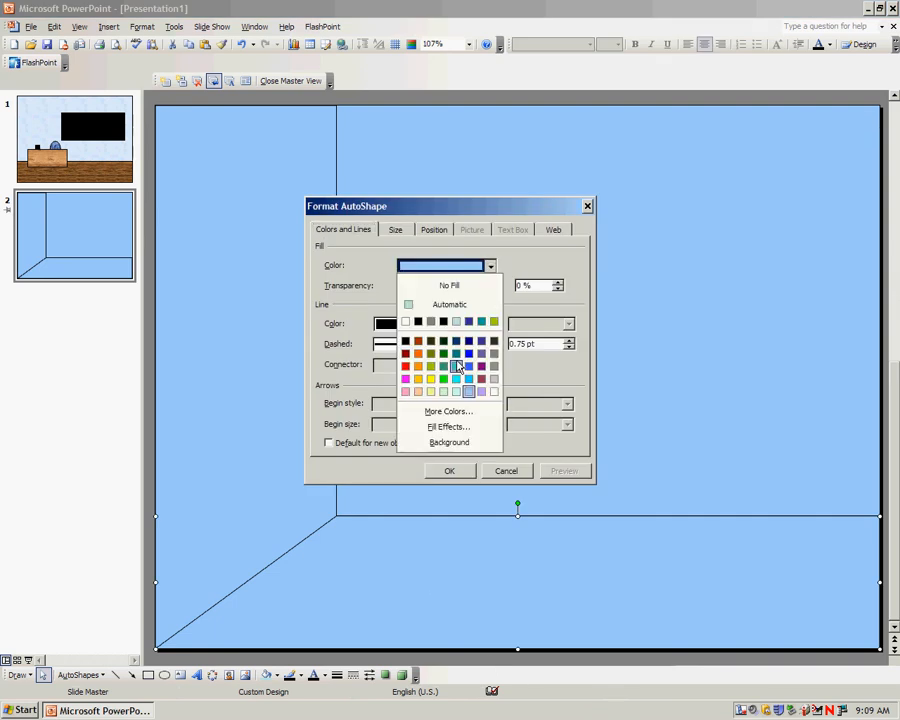
{"action": "left_click", "coordinate": [436, 417]}
{"action": "left_click", "coordinate": [385, 211]}
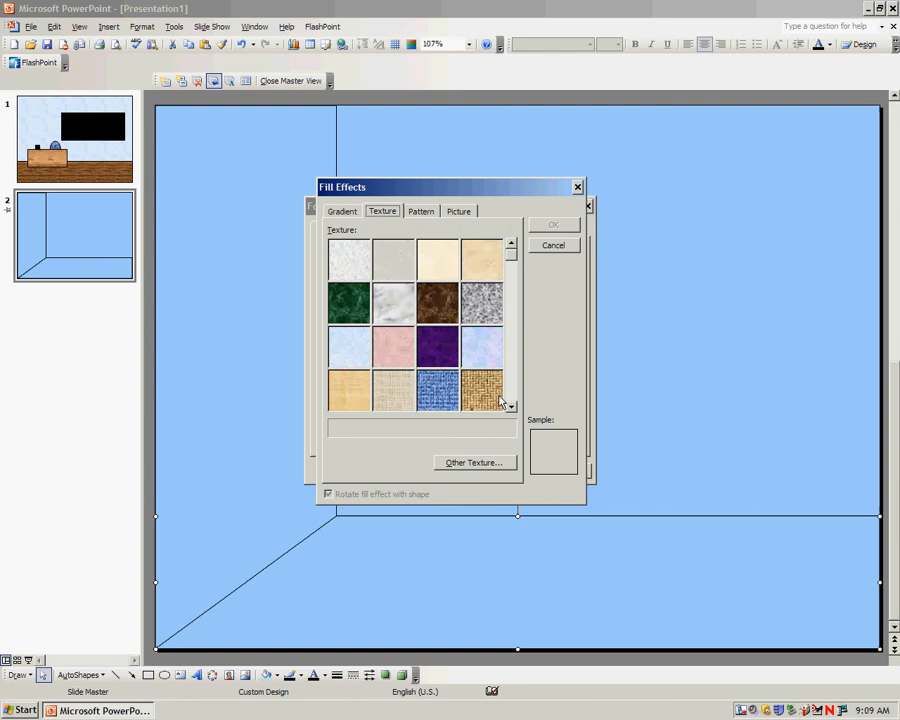
{"action": "double_click", "coordinate": [510, 405]}
{"action": "double_click", "coordinate": [452, 394]}
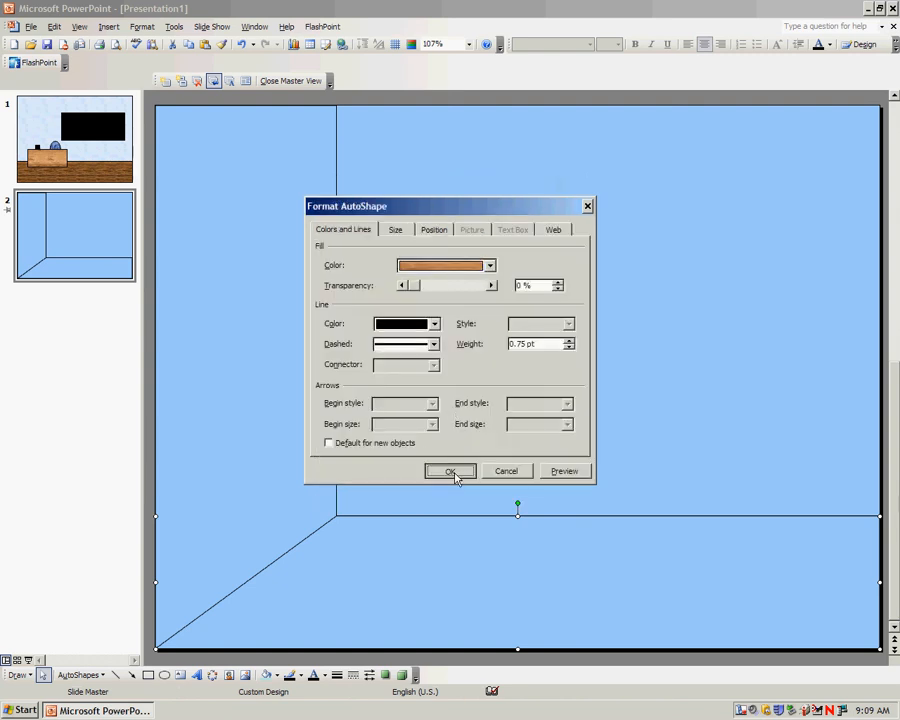
{"action": "left_click", "coordinate": [453, 472]}
- Fill the freeform side wall with the mottled pink texture
{"action": "double_click", "coordinate": [299, 375]}
{"action": "left_click", "coordinate": [445, 266]}
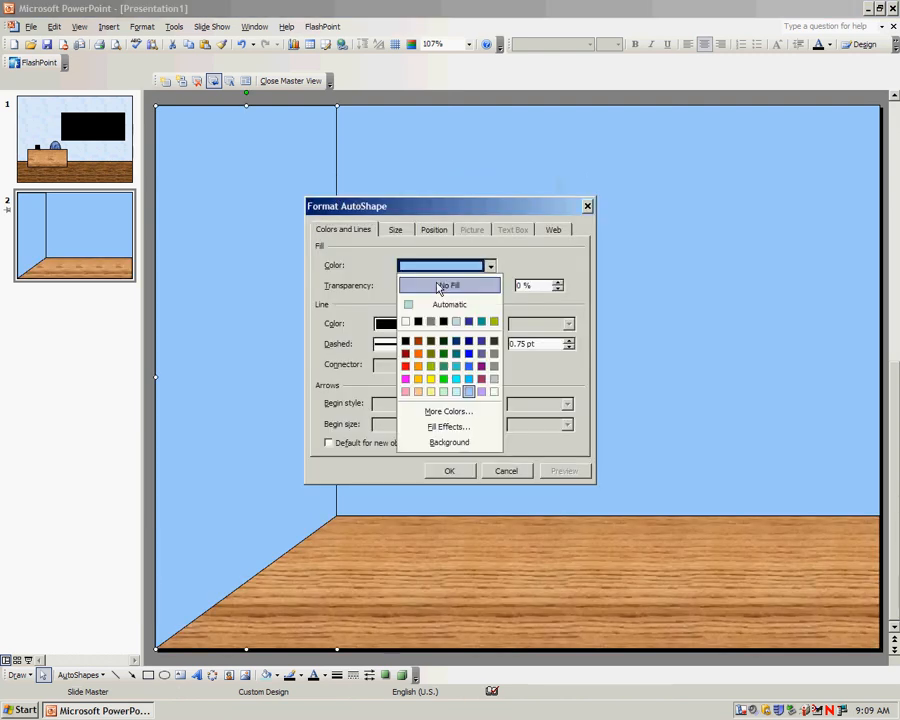
{"action": "left_click", "coordinate": [434, 425]}
{"action": "left_click", "coordinate": [384, 212]}
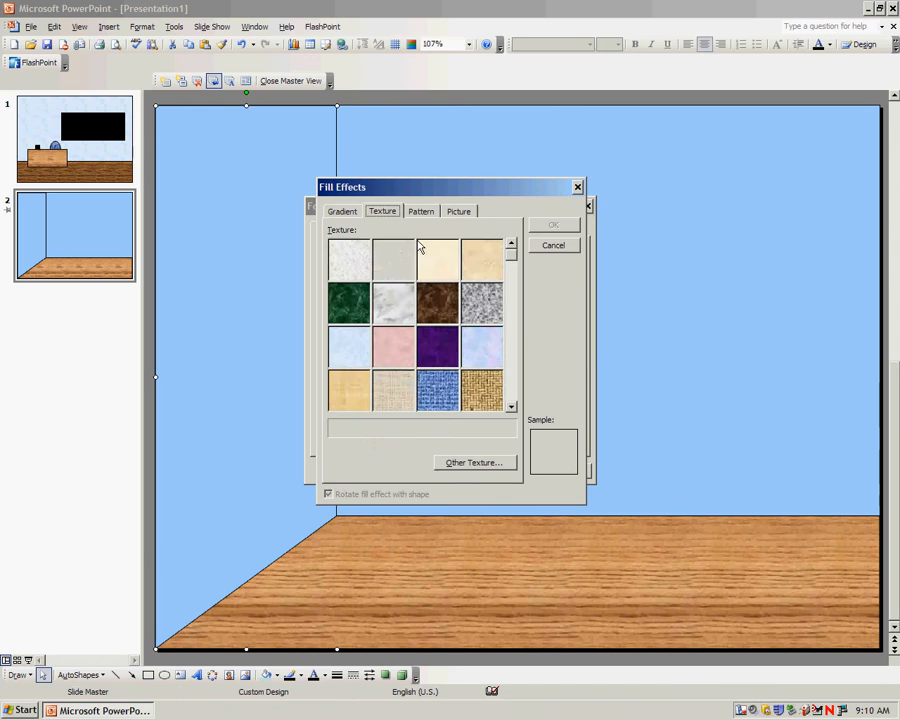
{"action": "double_click", "coordinate": [393, 347]}
{"action": "left_click", "coordinate": [450, 471]}
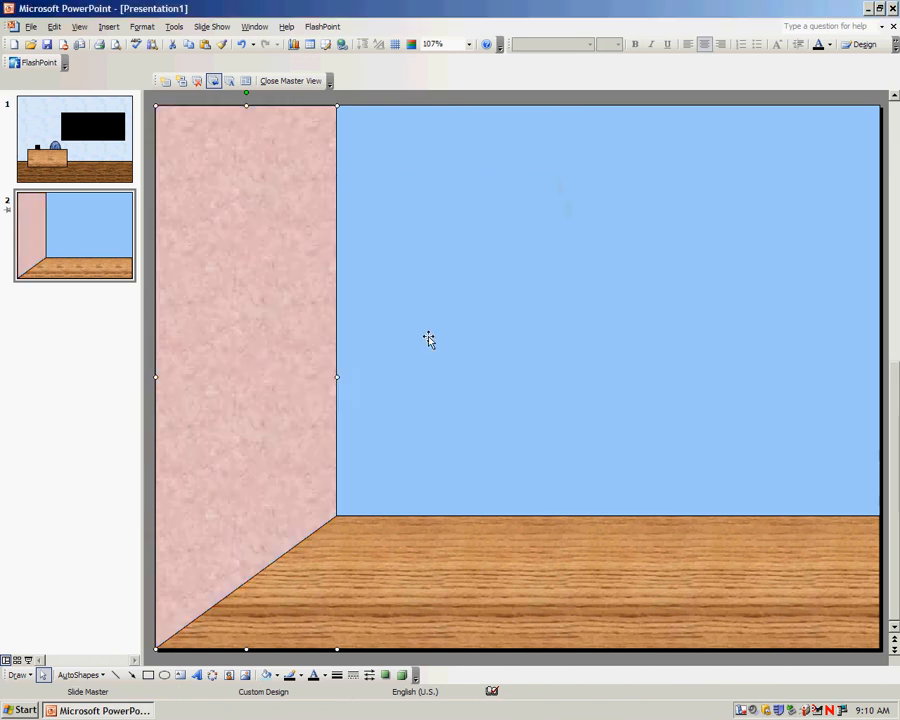
- Fill the back-wall rectangle with the same mottled pink texture as the side wall
{"action": "double_click", "coordinate": [428, 337]}
{"action": "left_click", "coordinate": [445, 264]}
{"action": "left_click", "coordinate": [434, 424]}
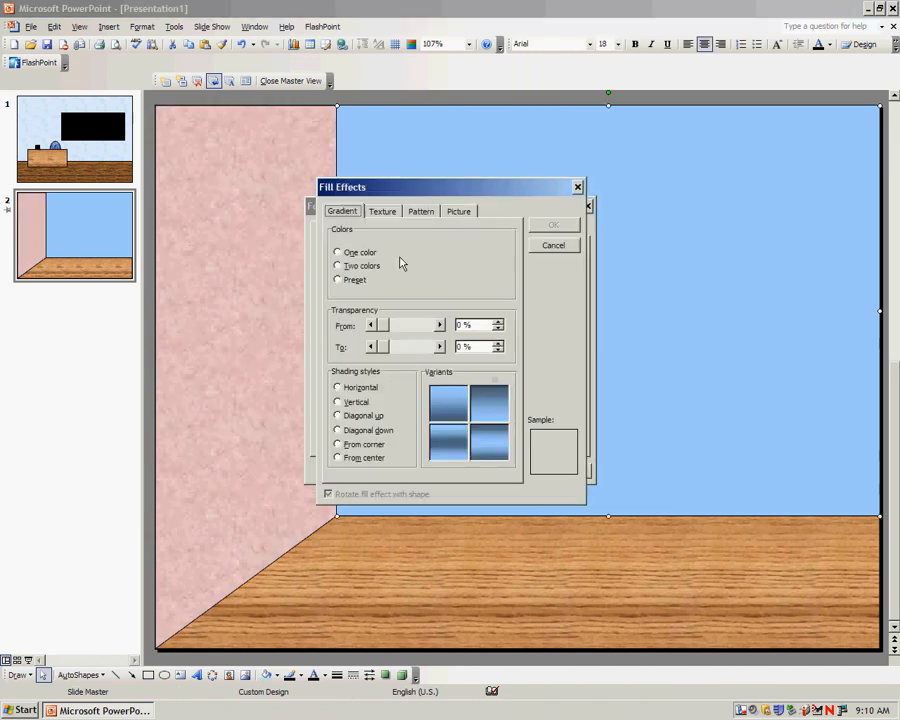
{"action": "left_click", "coordinate": [382, 211]}
{"action": "double_click", "coordinate": [394, 347]}
{"action": "left_click", "coordinate": [447, 472]}
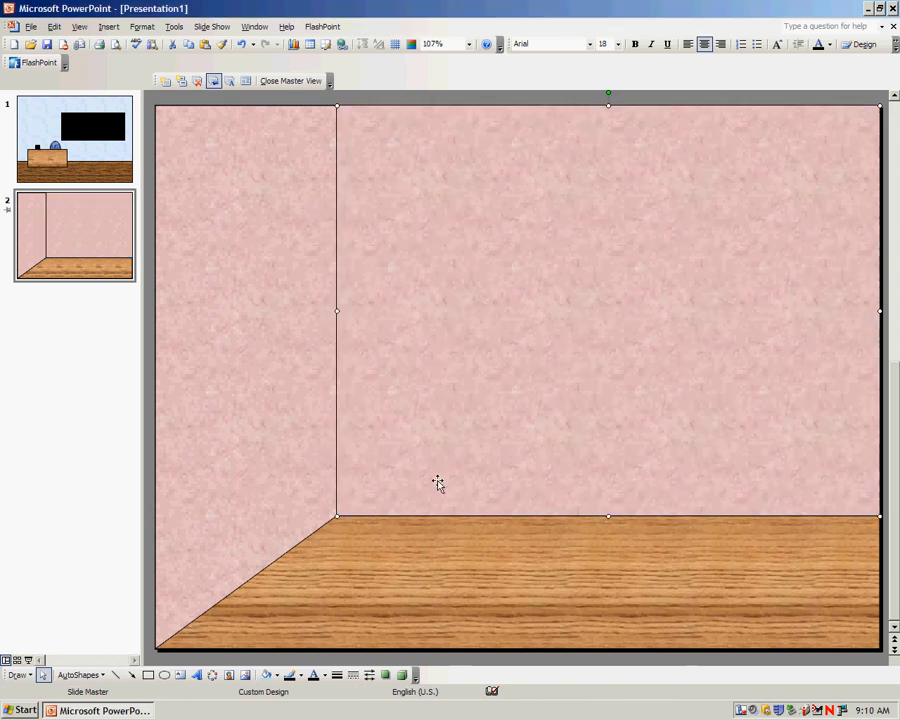